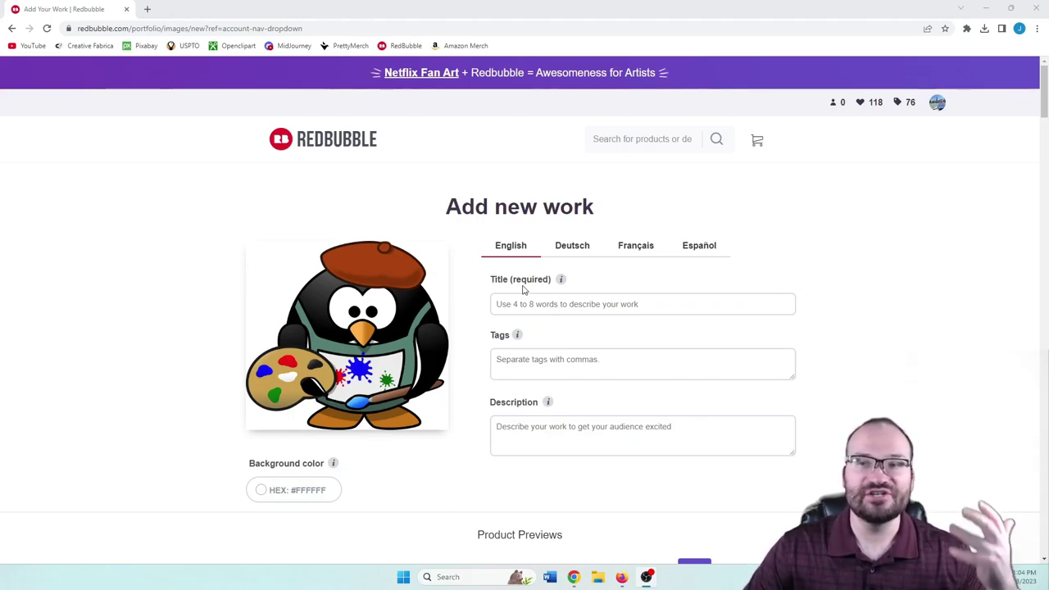
- Read the guidance provided for the title, tags and description fields of the new work
{"action": "mouse_move", "coordinate": [564, 280]}
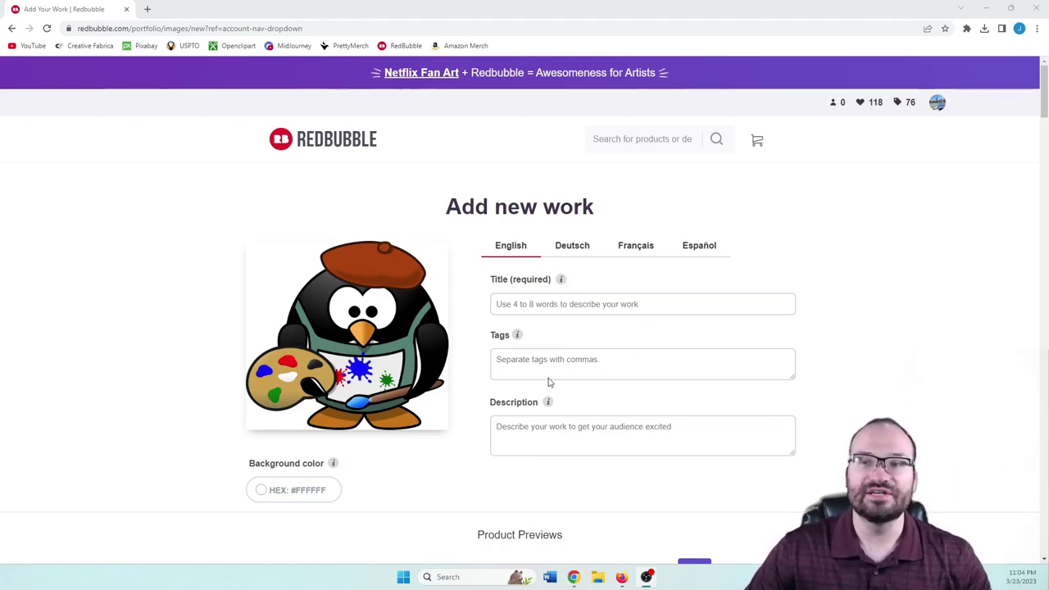
{"action": "mouse_move", "coordinate": [519, 338]}
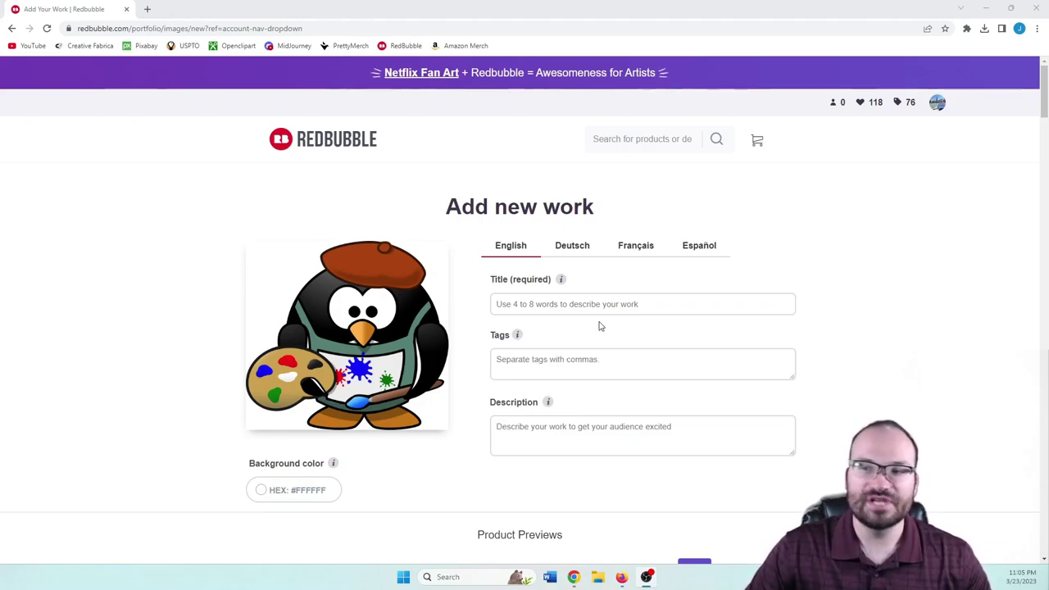
{"action": "mouse_move", "coordinate": [548, 403]}
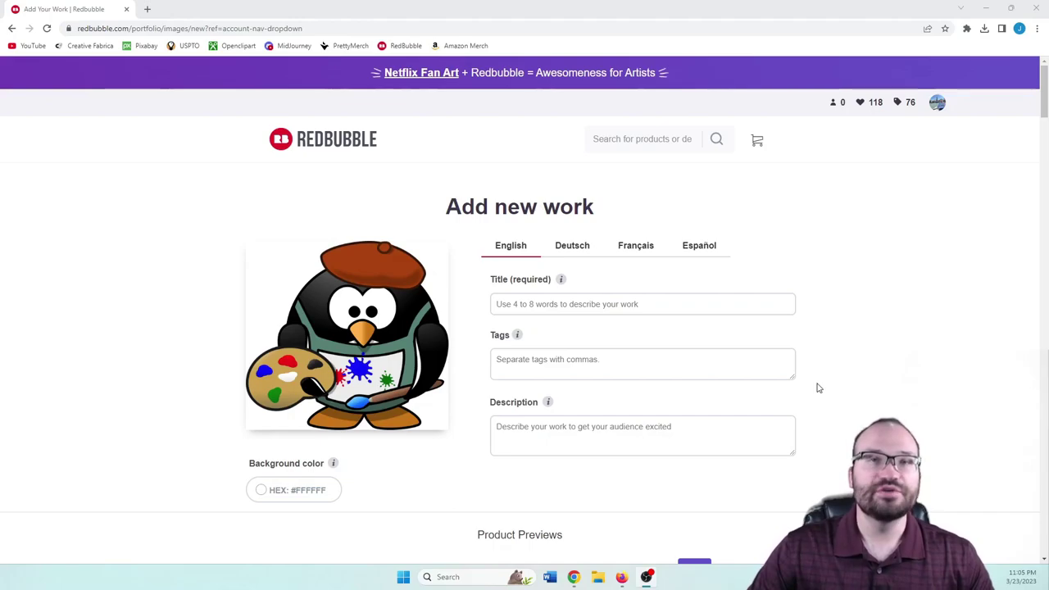
- Switch to Firefox, search Google for topbubbleindex and open the Topbubbleindex home page
{"action": "left_click", "coordinate": [623, 578]}
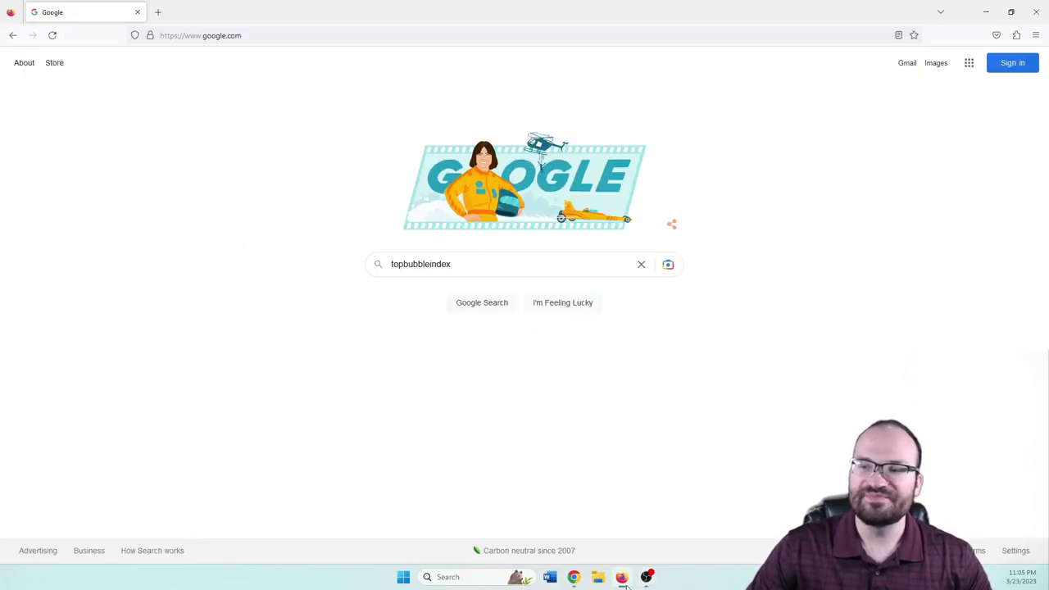
{"action": "left_click", "coordinate": [474, 264]}
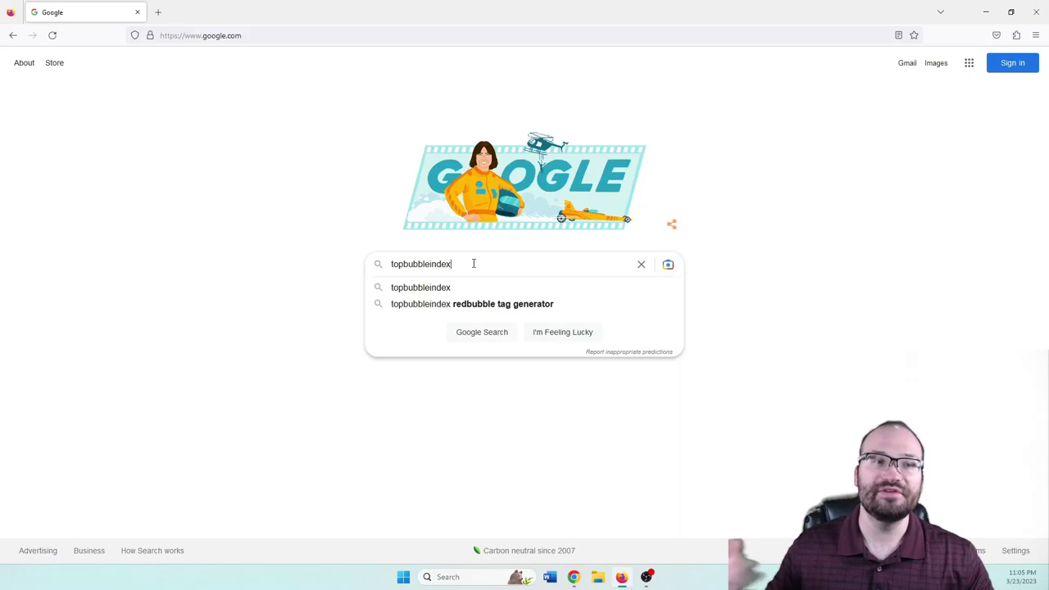
{"action": "key", "text": "Return"}
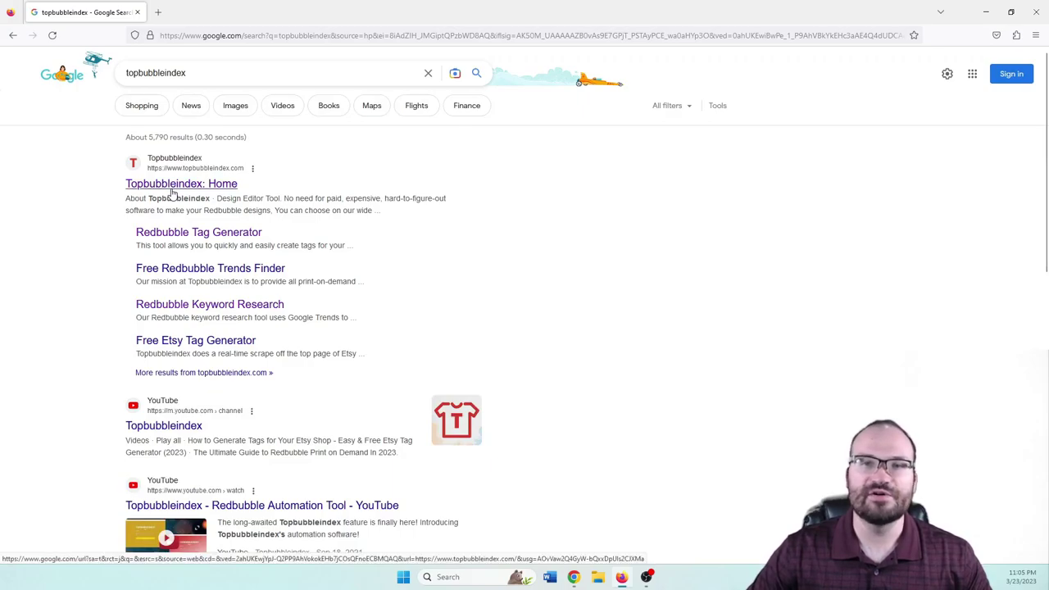
{"action": "left_click", "coordinate": [172, 185]}
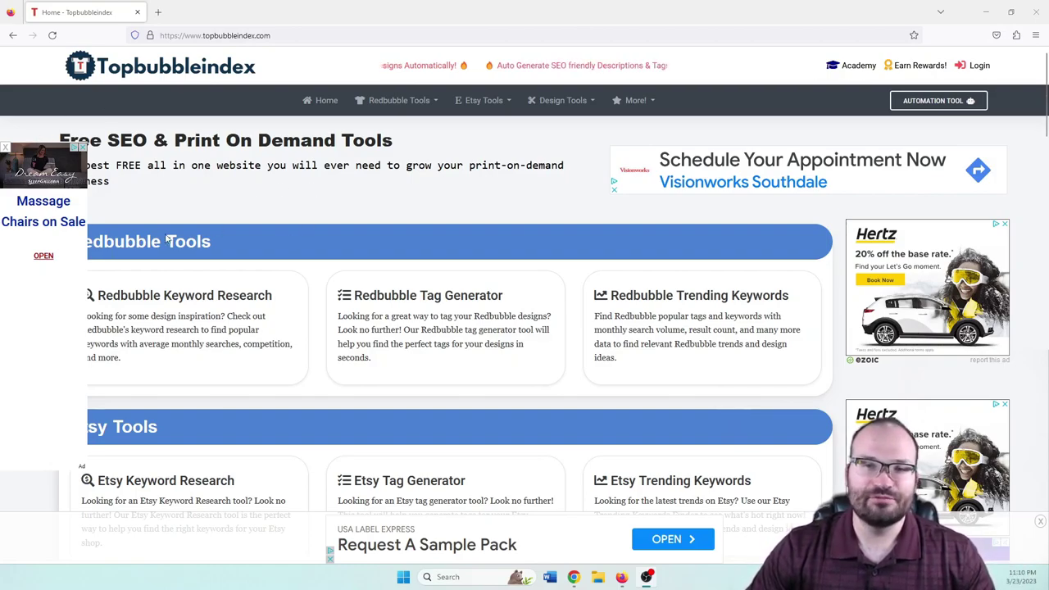
- Close the side advertisement and look over the Redbubble, Etsy and design tools offered on the home page
{"action": "scroll", "coordinate": [246, 221], "scroll_direction": "down", "scroll_amount": 3}
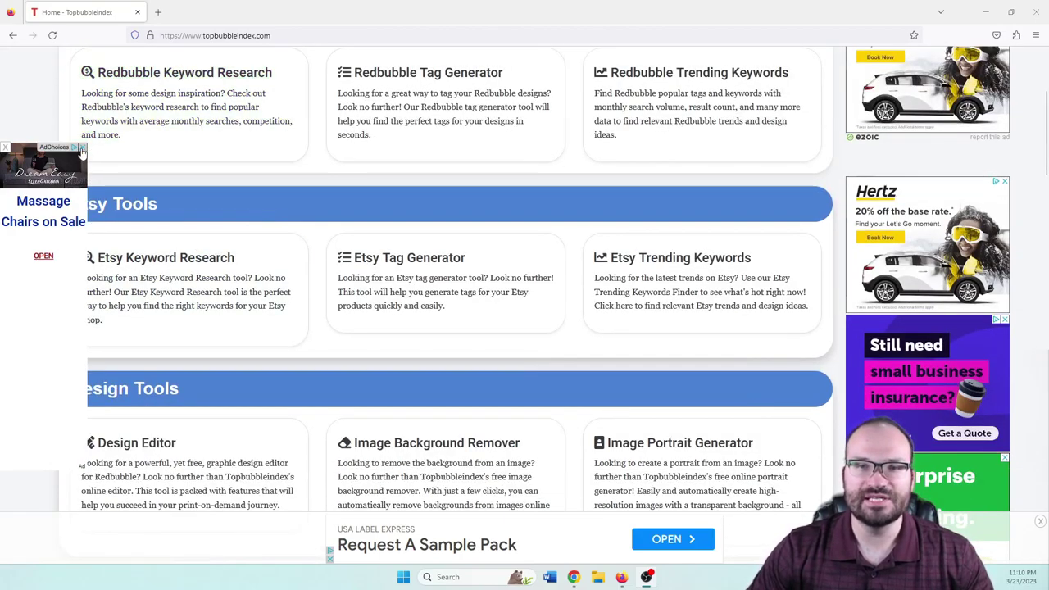
{"action": "left_click", "coordinate": [82, 148]}
{"action": "left_click", "coordinate": [5, 150]}
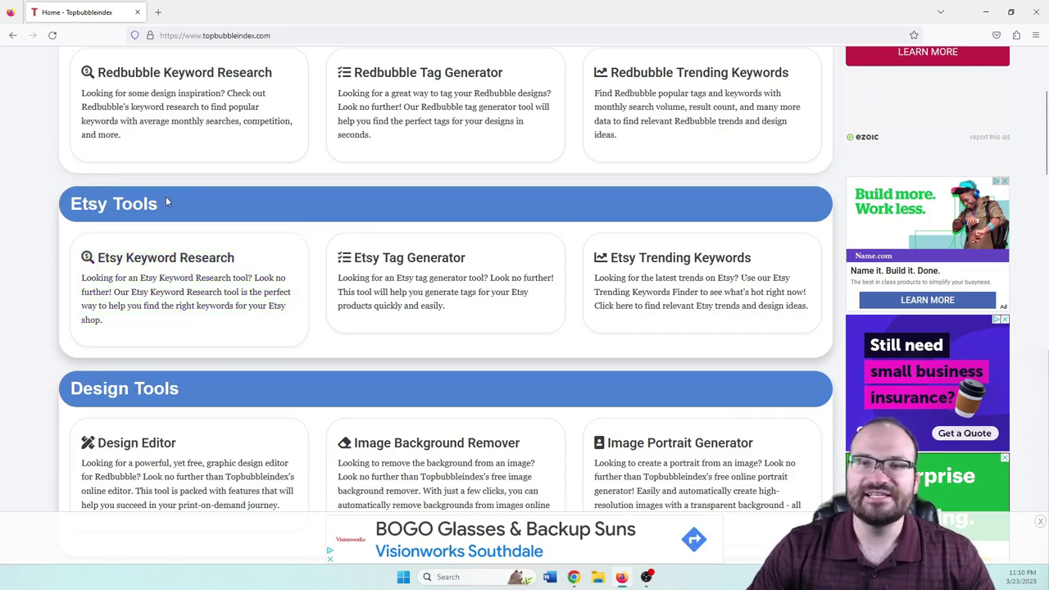
{"action": "scroll", "coordinate": [46, 276], "scroll_direction": "down", "scroll_amount": 3}
{"action": "scroll", "coordinate": [39, 278], "scroll_direction": "down", "scroll_amount": 3}
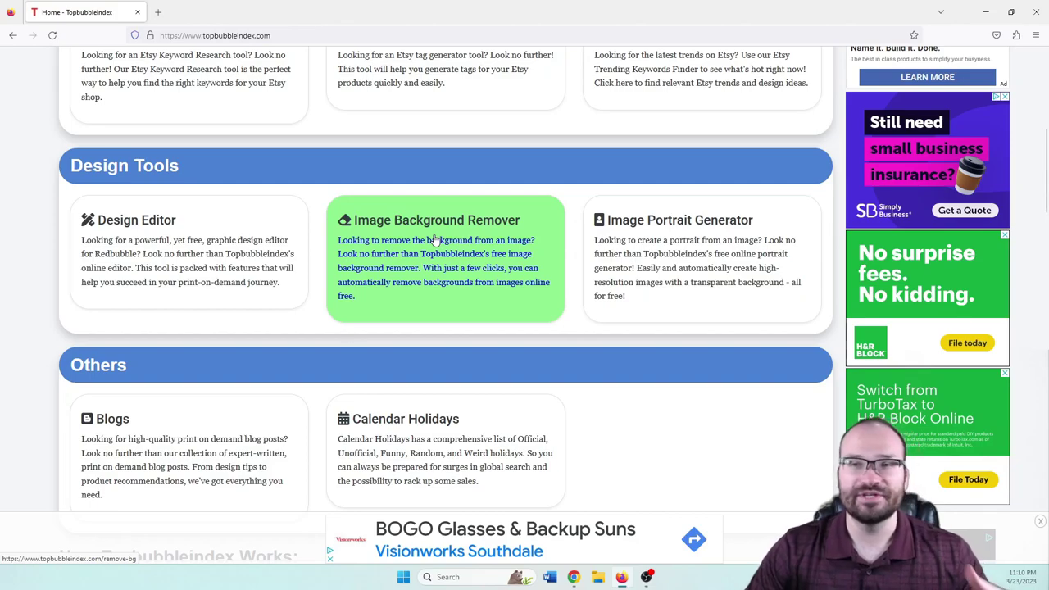
{"action": "scroll", "coordinate": [435, 238], "scroll_direction": "up", "scroll_amount": 5}
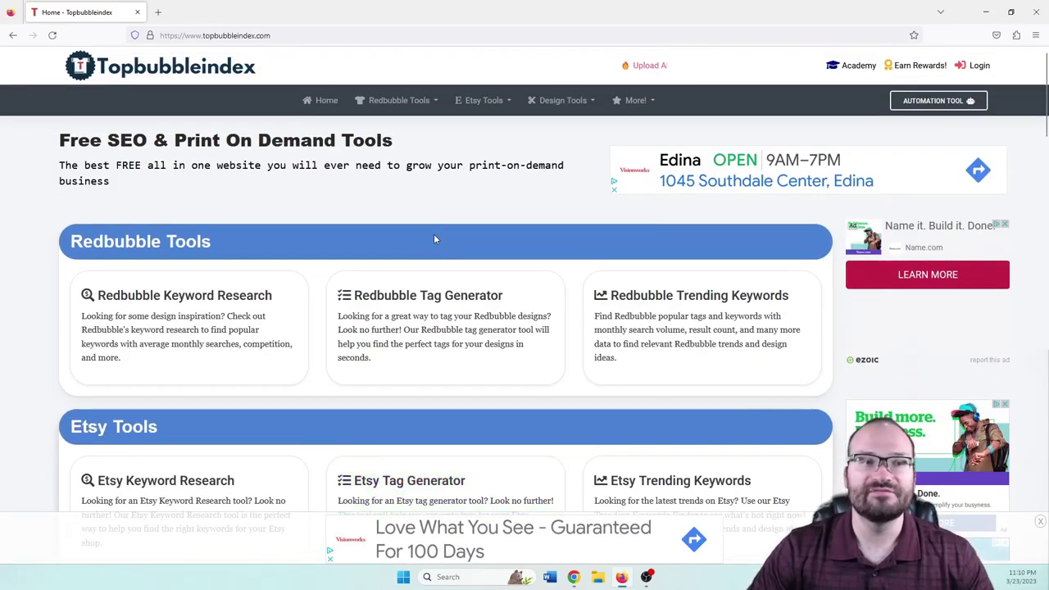
- Open the Redbubble Tag Generator and search for tags for the keyword "dog lover"
{"action": "left_click", "coordinate": [392, 319]}
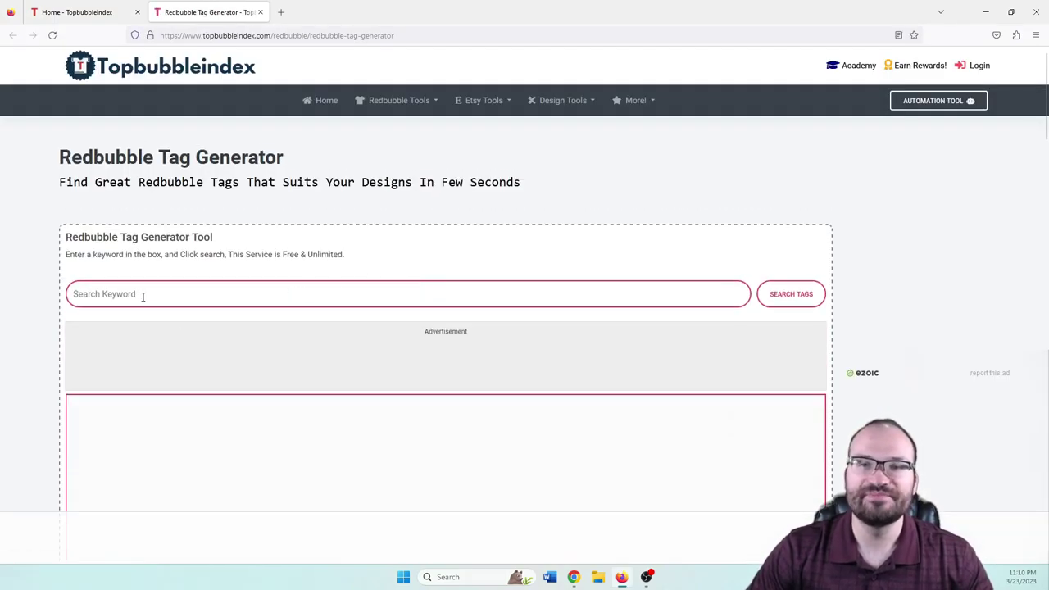
{"action": "left_click", "coordinate": [142, 294]}
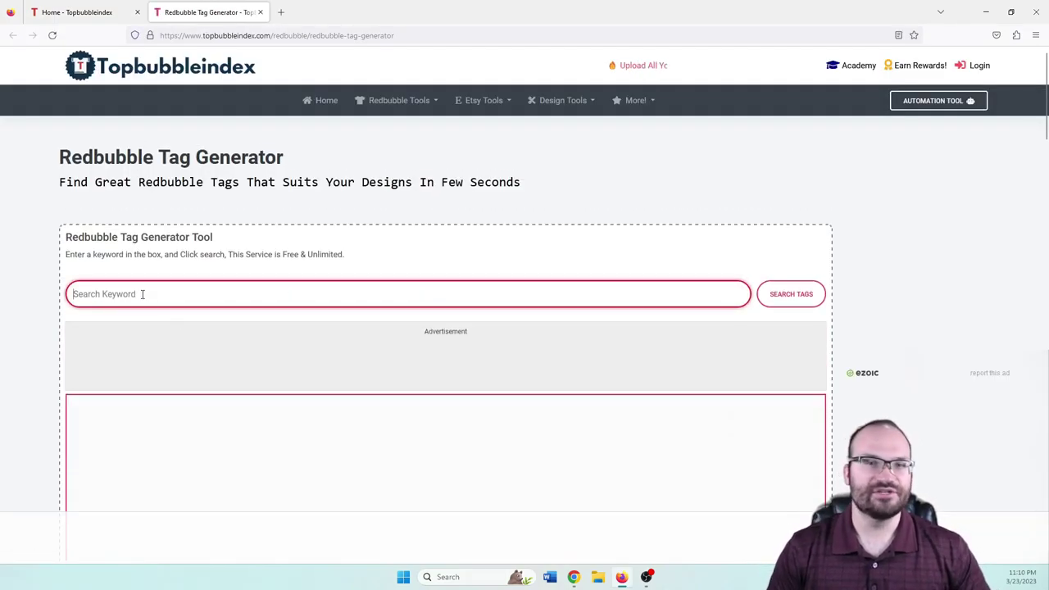
{"action": "type", "text": "dog lover"}
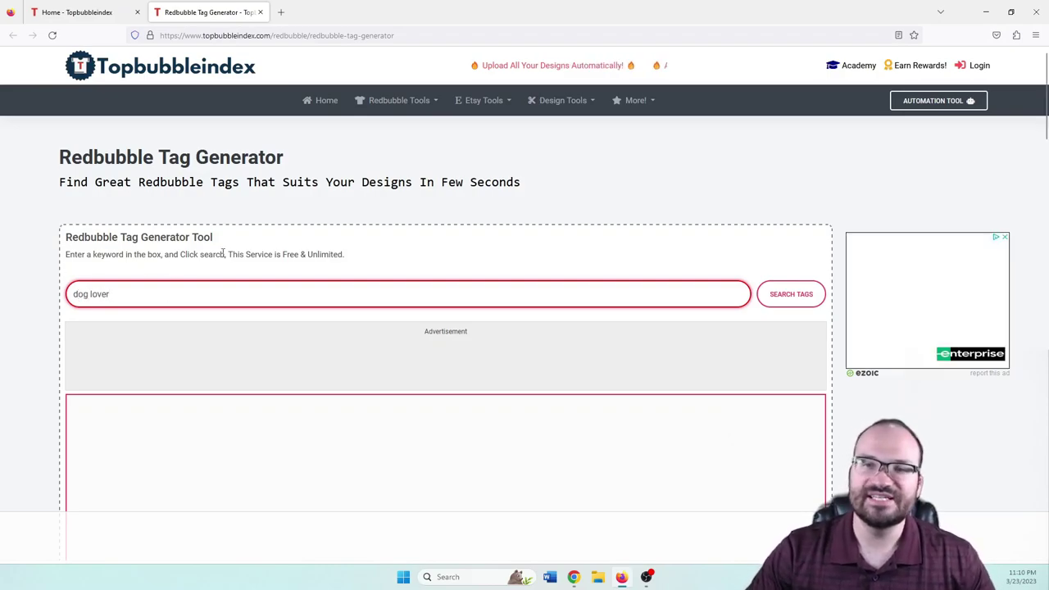
{"action": "left_click_drag", "start_coordinate": [231, 254], "coordinate": [350, 261]}
{"action": "left_click", "coordinate": [348, 260]}
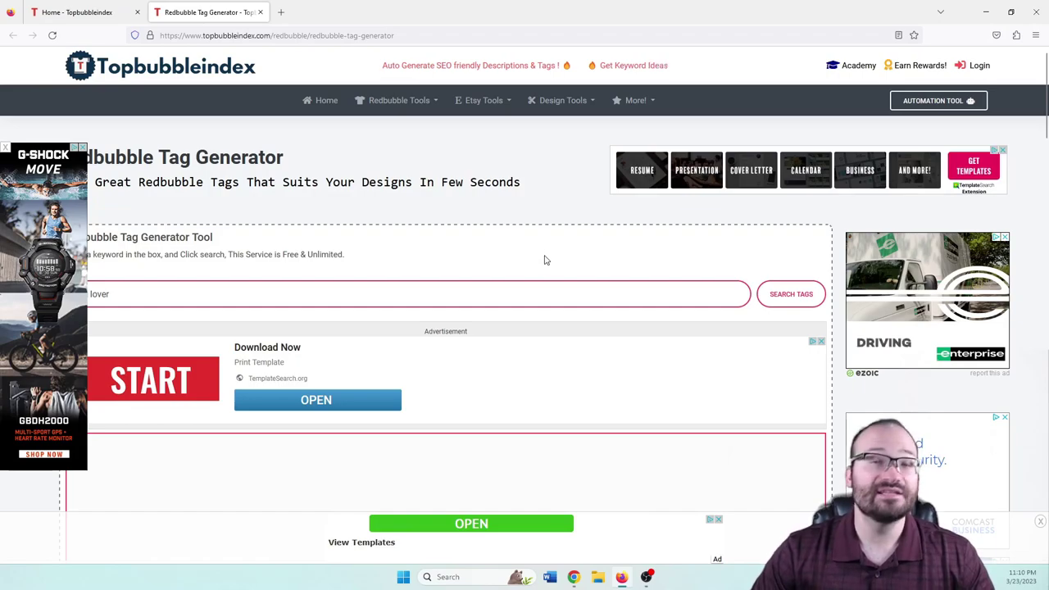
{"action": "left_click", "coordinate": [781, 292]}
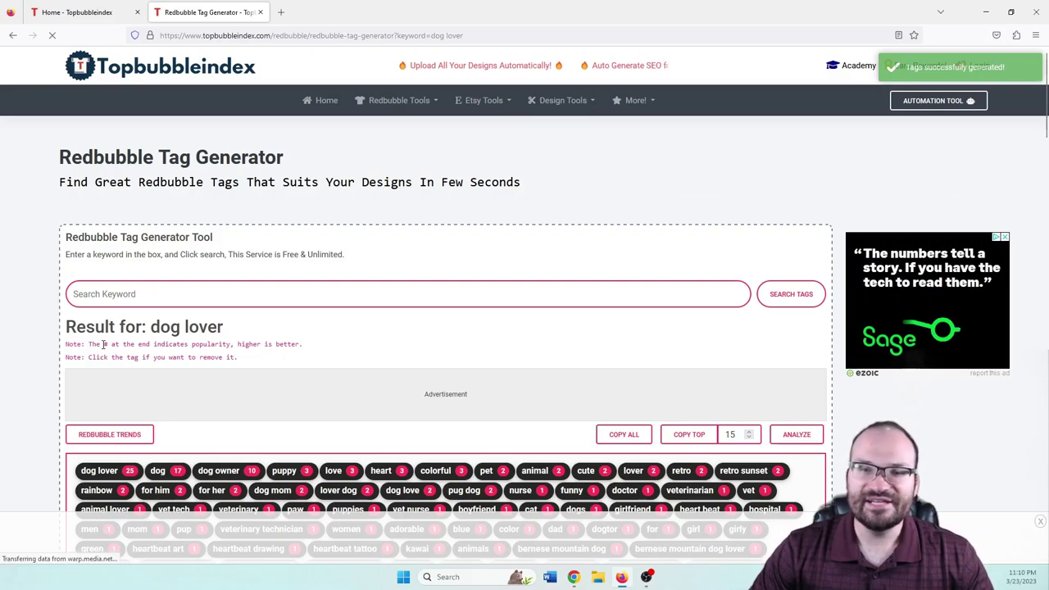
- Copy the top 15 generated tags and paste them into the Tags field of the new Redbubble work in Chrome
{"action": "scroll", "coordinate": [290, 287], "scroll_direction": "down", "scroll_amount": 2}
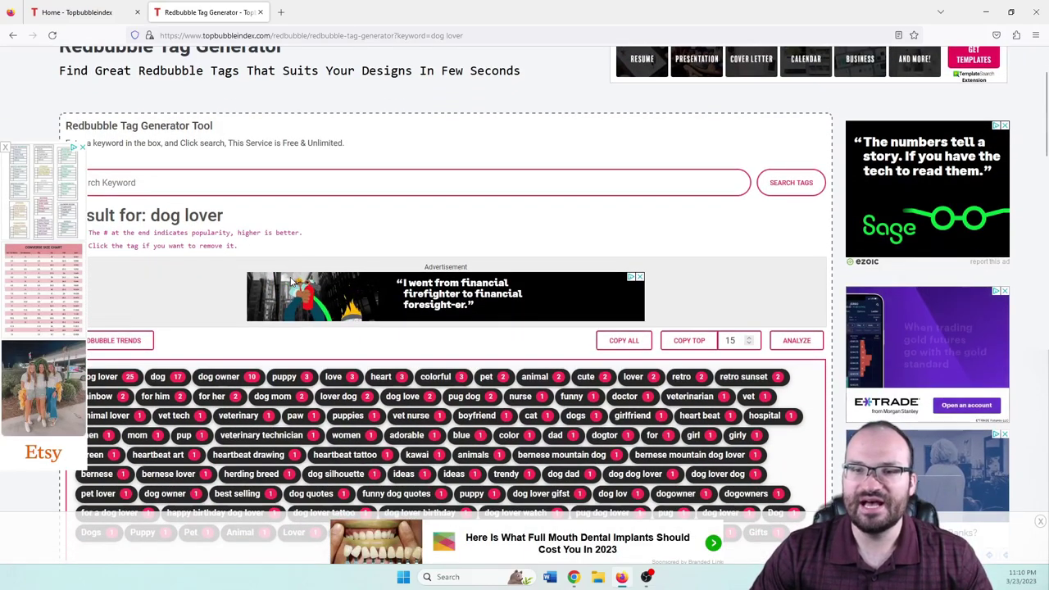
{"action": "left_click", "coordinate": [5, 147]}
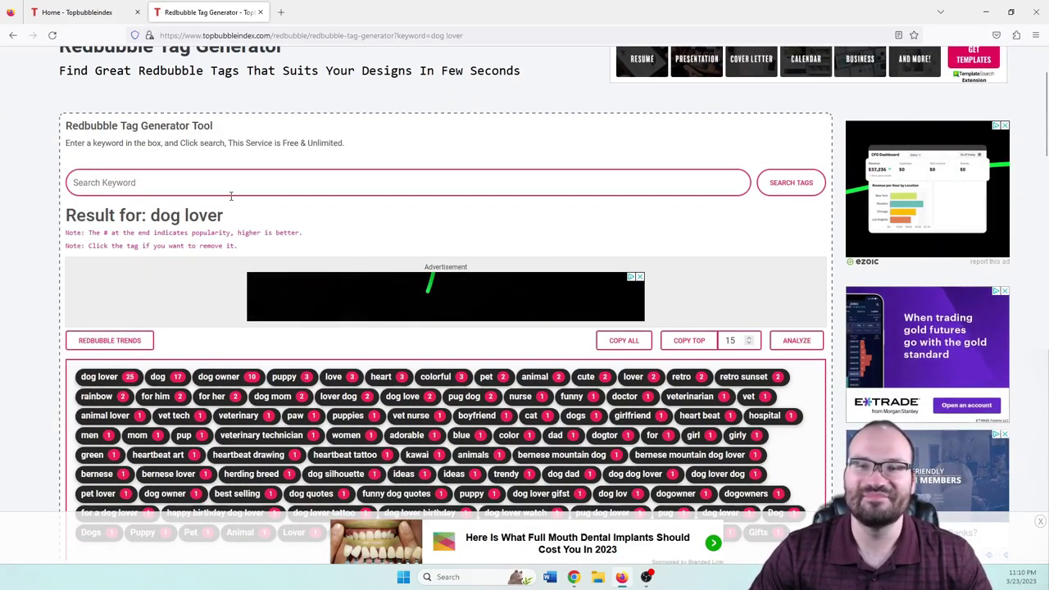
{"action": "scroll", "coordinate": [622, 205], "scroll_direction": "down", "scroll_amount": 1}
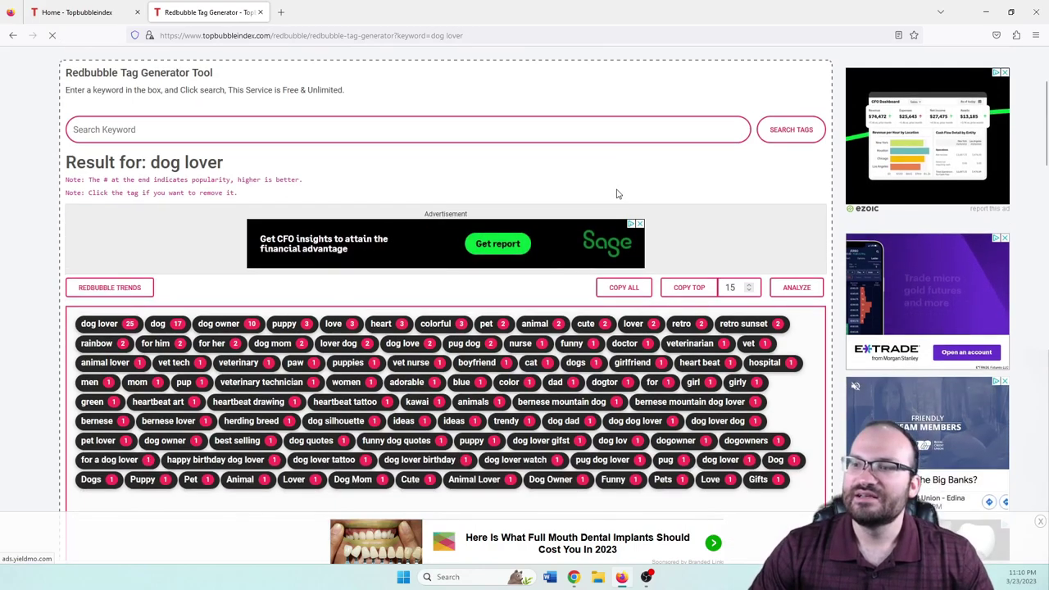
{"action": "scroll", "coordinate": [246, 439], "scroll_direction": "down", "scroll_amount": 1}
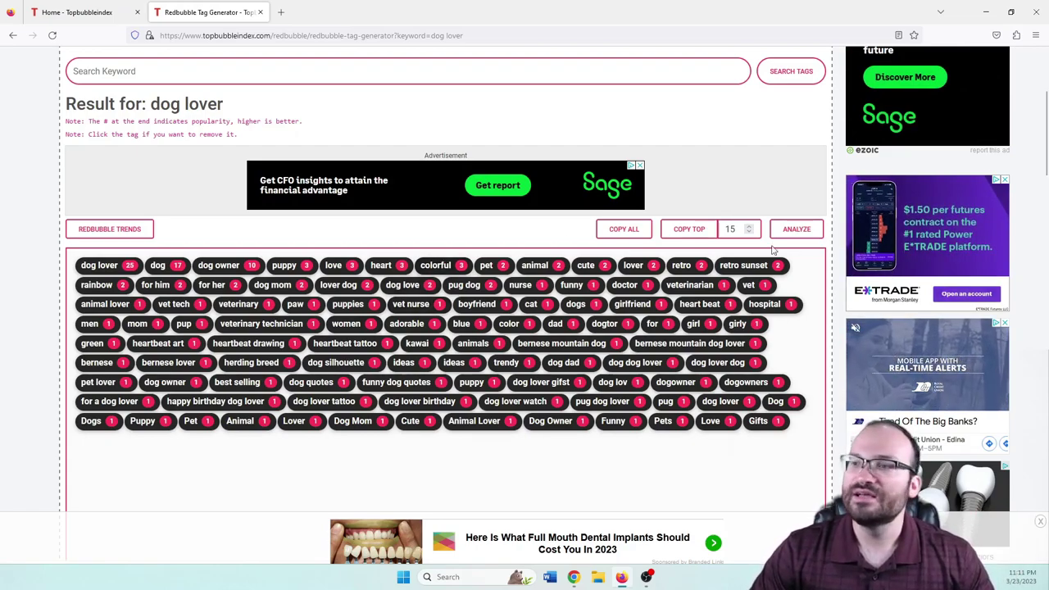
{"action": "left_click", "coordinate": [693, 232]}
{"action": "left_click", "coordinate": [573, 575]}
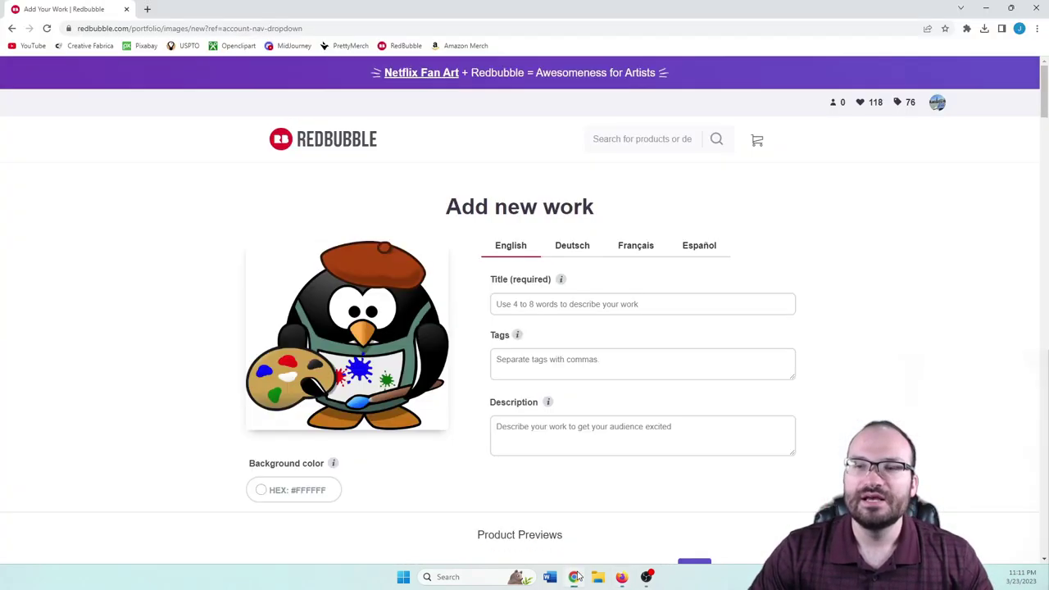
{"action": "left_click", "coordinate": [527, 356]}
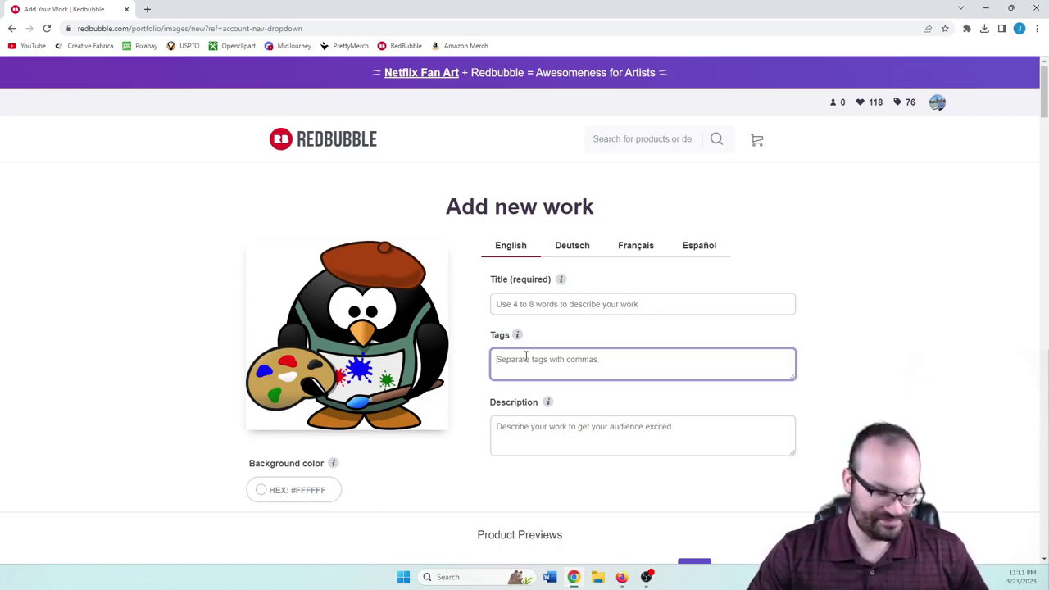
{"action": "key", "text": "ctrl+v"}
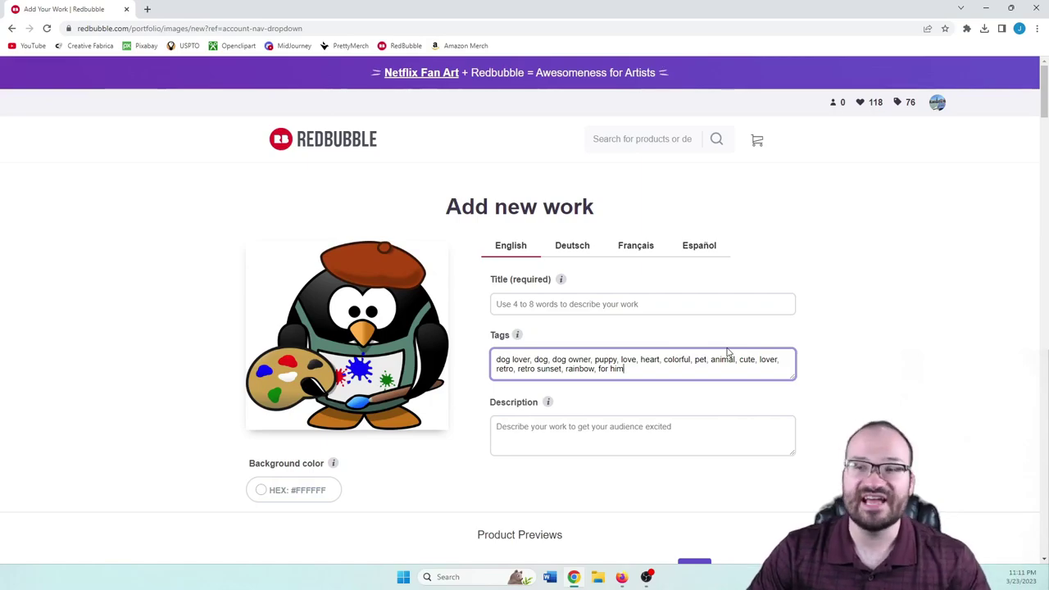
- Clear the pasted tags from the Tags field, return to Firefox and close the tag generator page
{"action": "key", "text": "ctrl+a"}
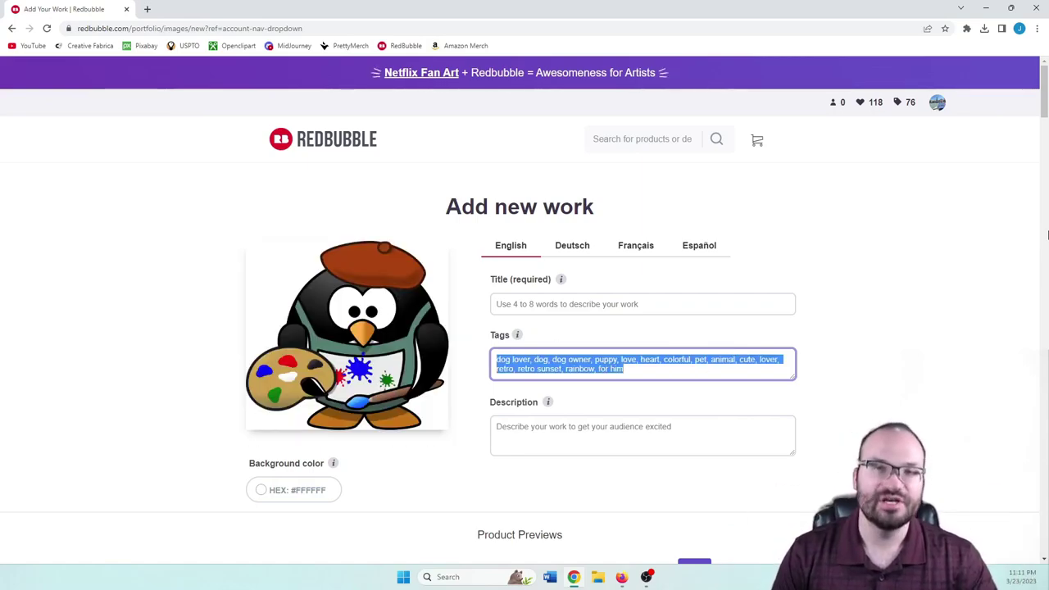
{"action": "key", "text": "BackSpace"}
{"action": "key", "text": "alt+Tab"}
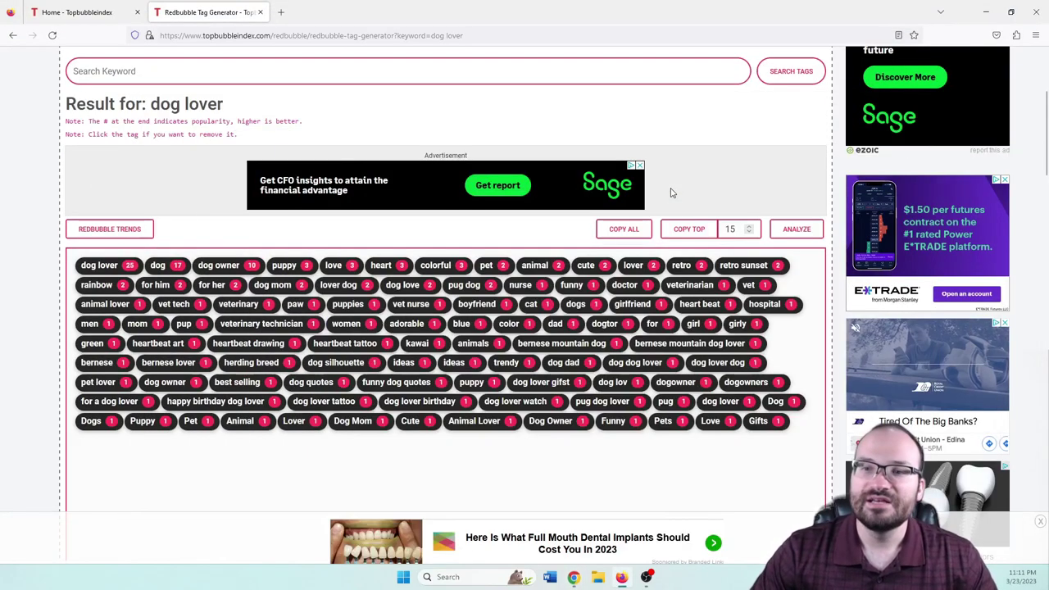
{"action": "left_click", "coordinate": [261, 11]}
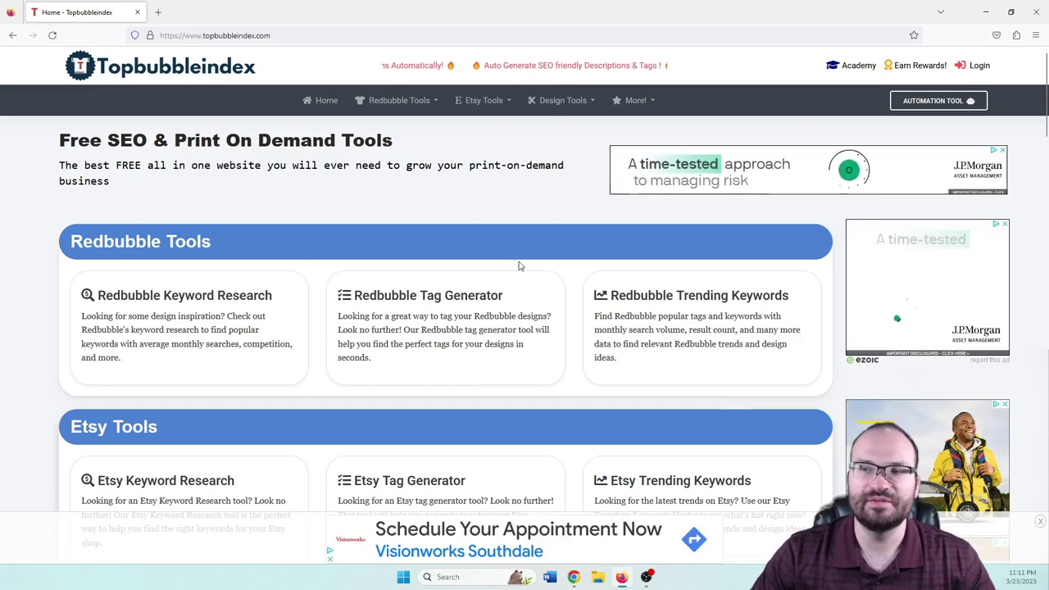
- Open the Redbubble Trending Keywords tool and list the weekly keywords in the Trending category
{"action": "left_click", "coordinate": [694, 346]}
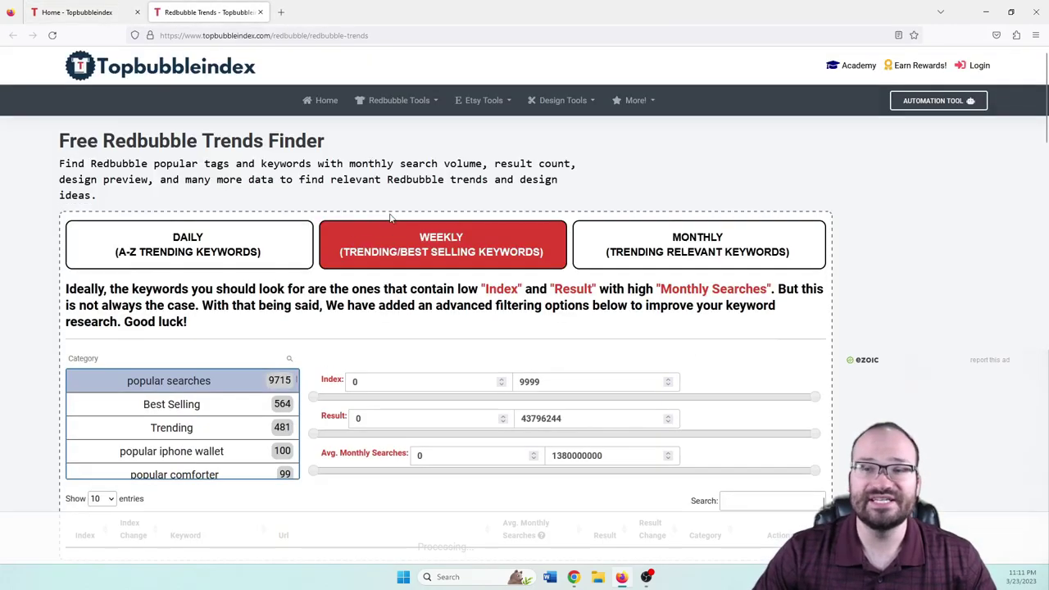
{"action": "scroll", "coordinate": [317, 159], "scroll_direction": "down", "scroll_amount": 3}
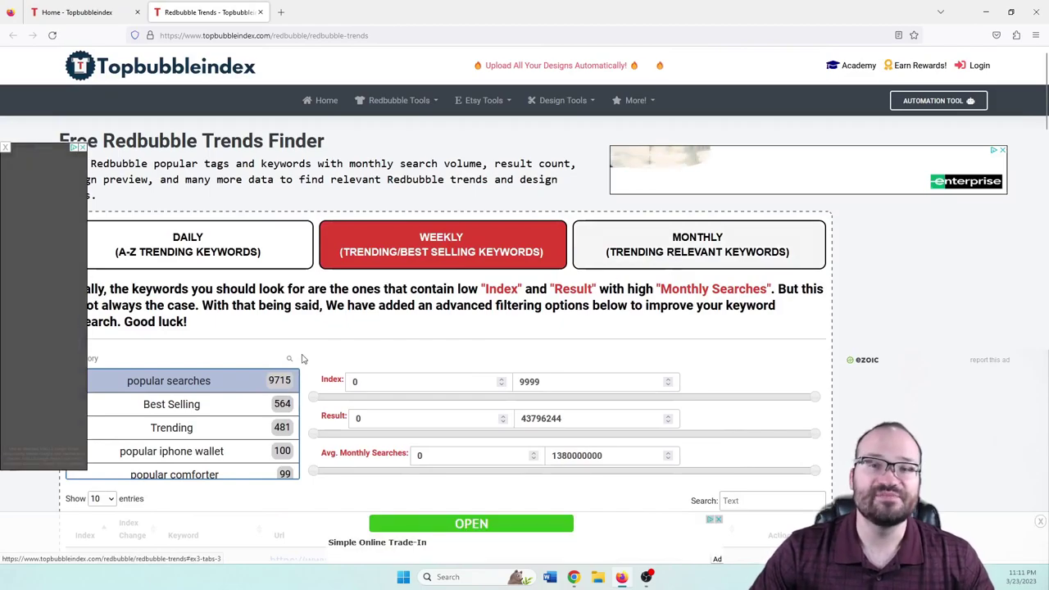
{"action": "scroll", "coordinate": [295, 252], "scroll_direction": "down", "scroll_amount": 1}
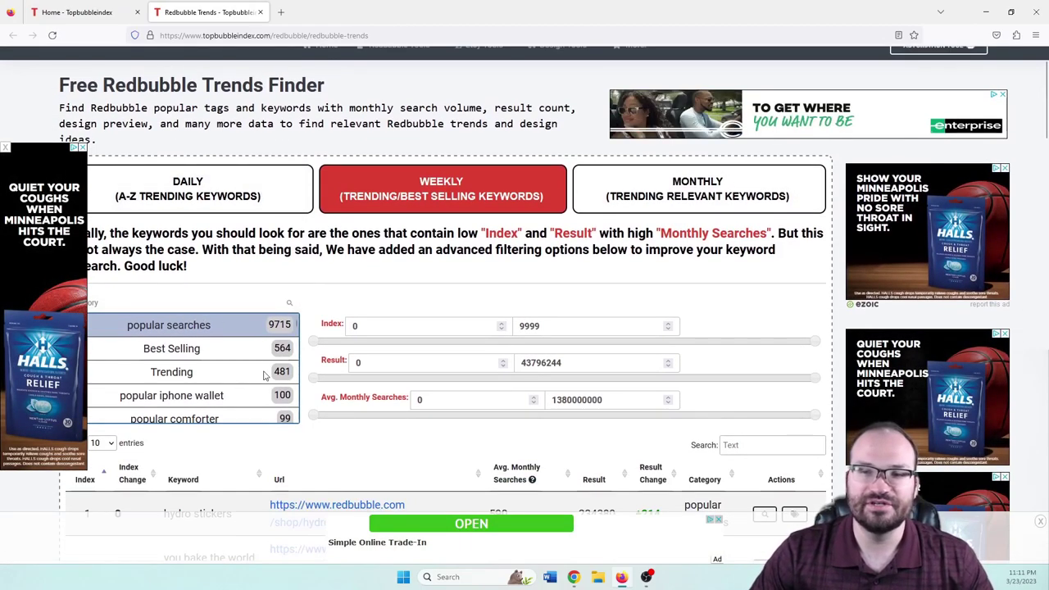
{"action": "left_click", "coordinate": [165, 370]}
{"action": "scroll", "coordinate": [164, 368], "scroll_direction": "down", "scroll_amount": 3}
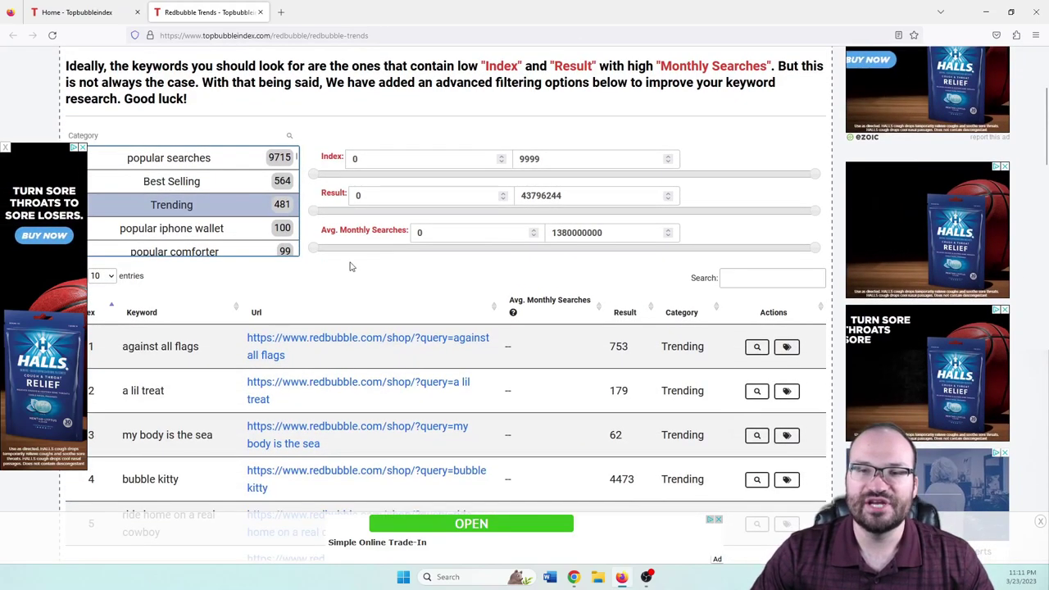
- List the Best Selling keywords and look through the other available categories
{"action": "left_click", "coordinate": [172, 181]}
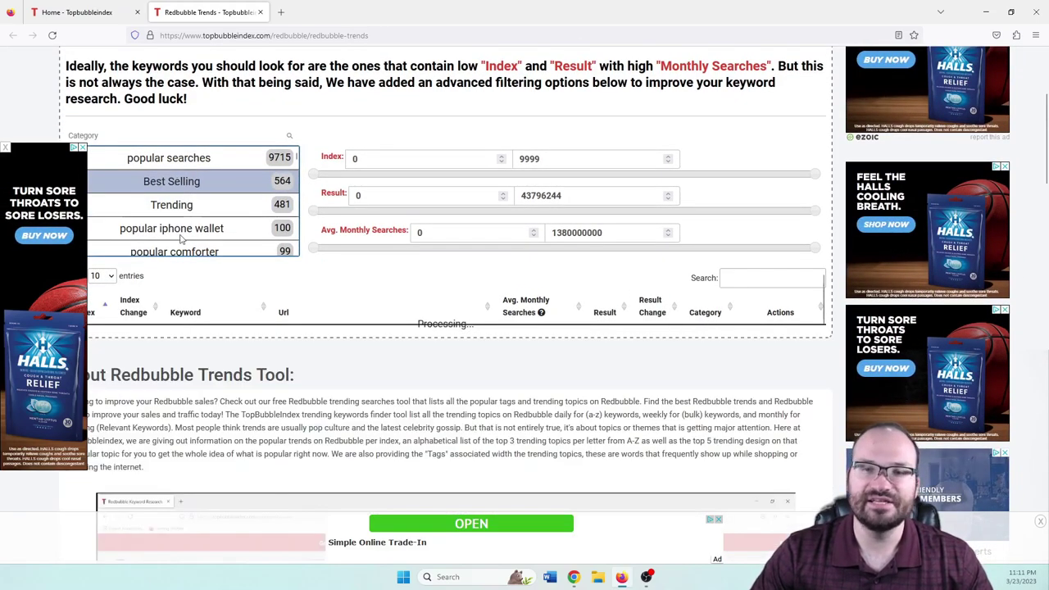
{"action": "scroll", "coordinate": [172, 221], "scroll_direction": "down", "scroll_amount": 2}
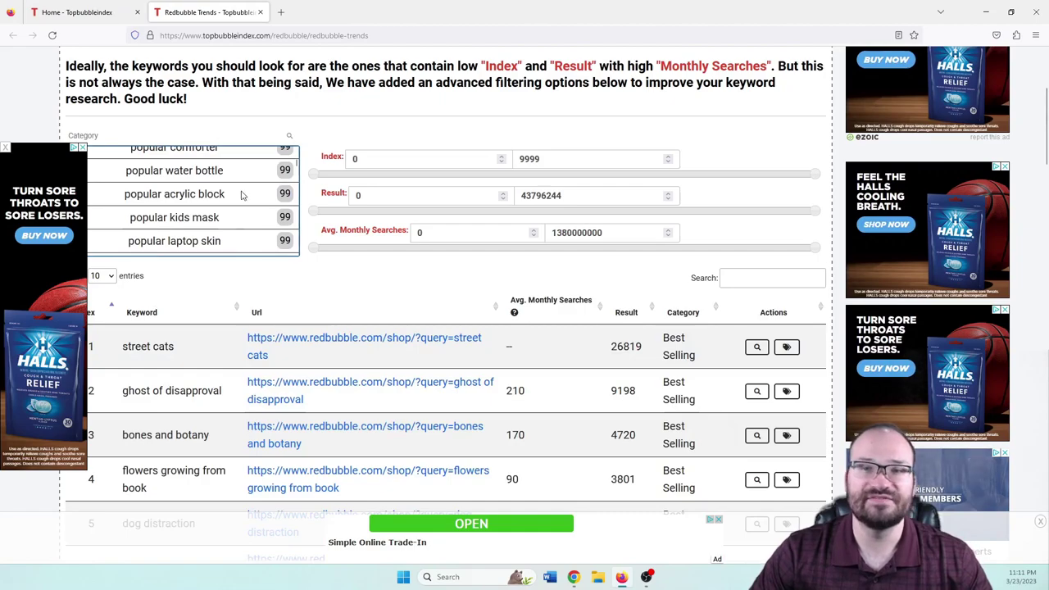
{"action": "scroll", "coordinate": [188, 156], "scroll_direction": "up", "scroll_amount": 2}
- List the popular searches keywords and highlight the result count for "hydro stickers"
{"action": "left_click", "coordinate": [187, 156]}
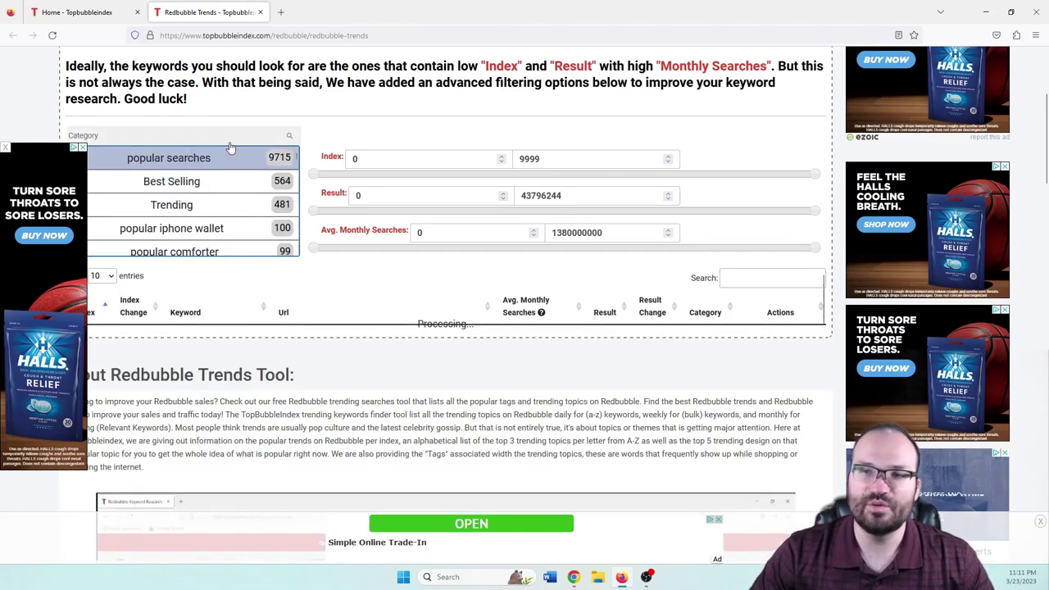
{"action": "scroll", "coordinate": [293, 88], "scroll_direction": "down", "scroll_amount": 3}
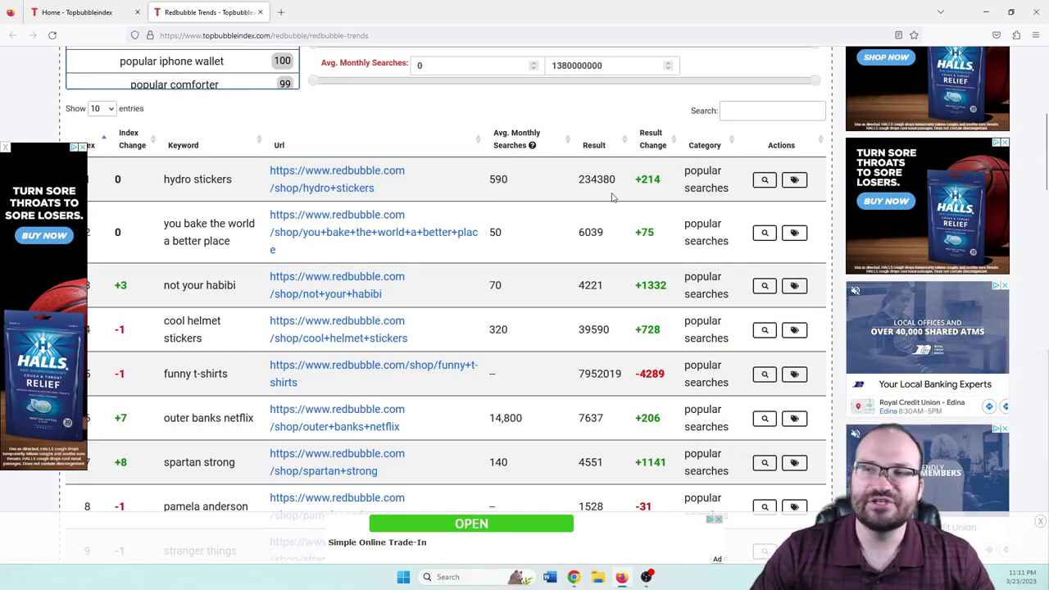
{"action": "left_click_drag", "start_coordinate": [580, 179], "coordinate": [623, 178]}
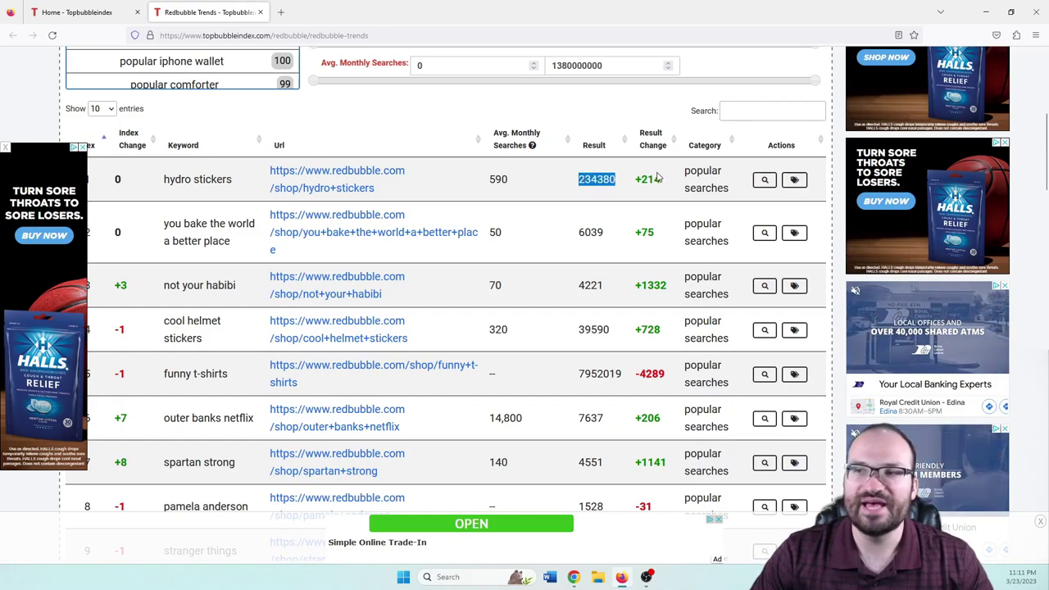
- Highlight the result change for "hydro stickers" and compare the average monthly searches of "hydro stickers", "outer banks netflix" and "stranger things"
{"action": "left_click", "coordinate": [657, 178]}
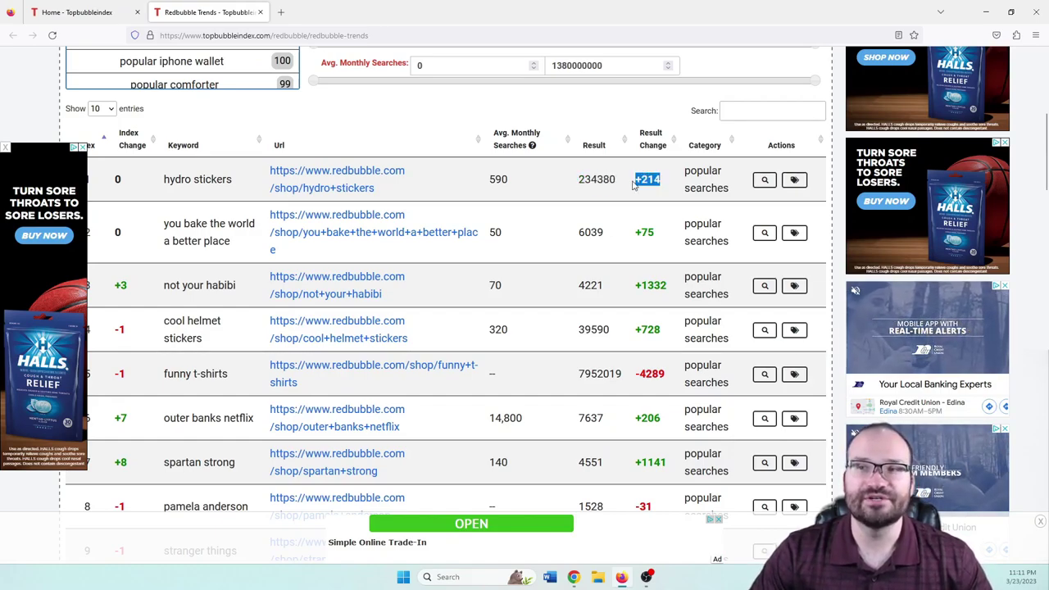
{"action": "left_click", "coordinate": [496, 182]}
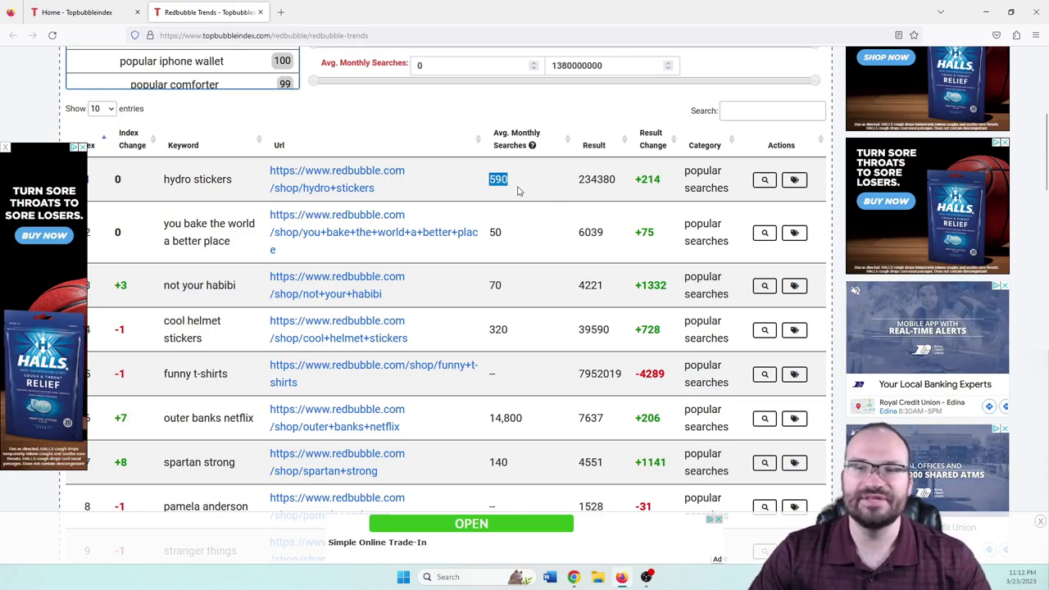
{"action": "left_click_drag", "start_coordinate": [523, 418], "coordinate": [484, 432]}
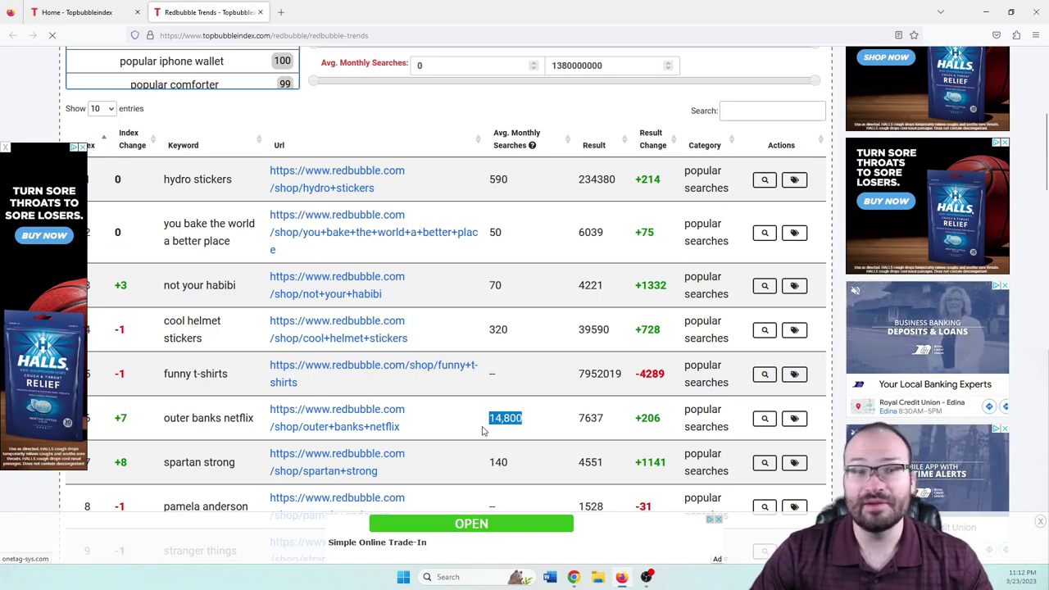
{"action": "scroll", "coordinate": [190, 321], "scroll_direction": "down", "scroll_amount": 3}
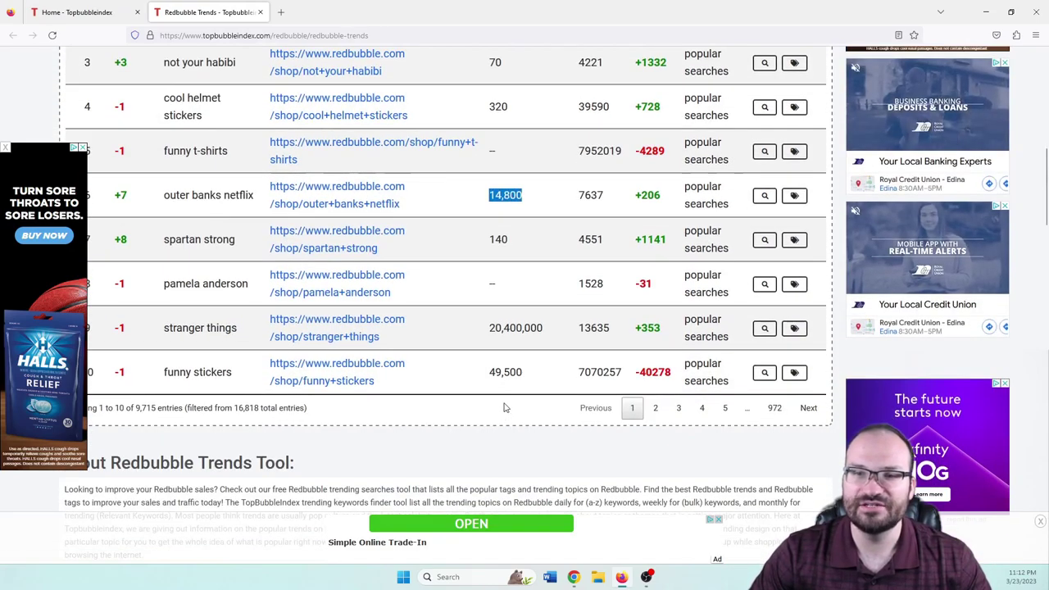
{"action": "left_click_drag", "start_coordinate": [487, 328], "coordinate": [552, 327]}
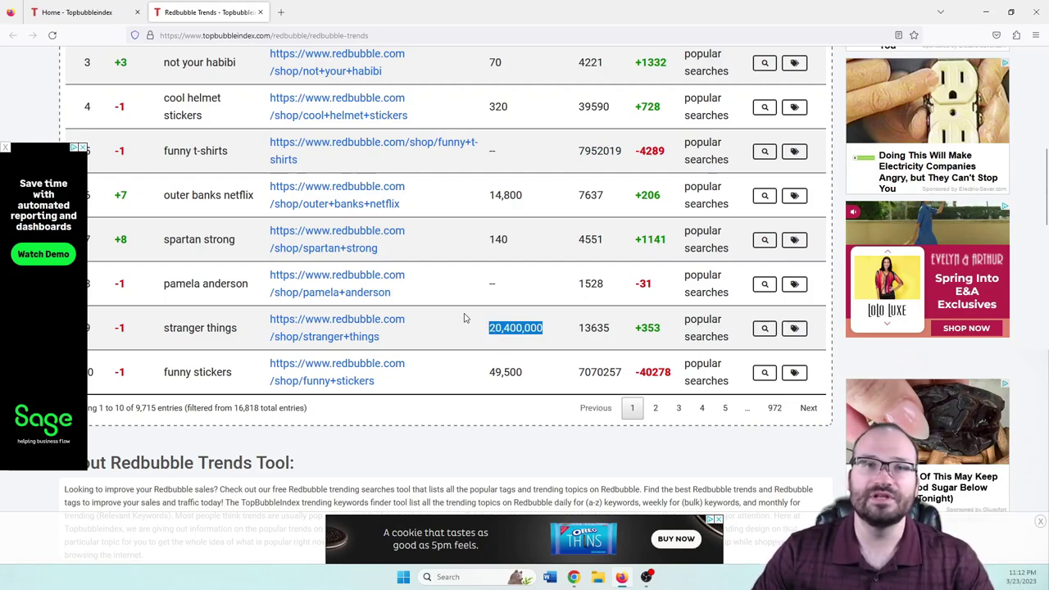
{"action": "scroll", "coordinate": [455, 293], "scroll_direction": "up", "scroll_amount": 6}
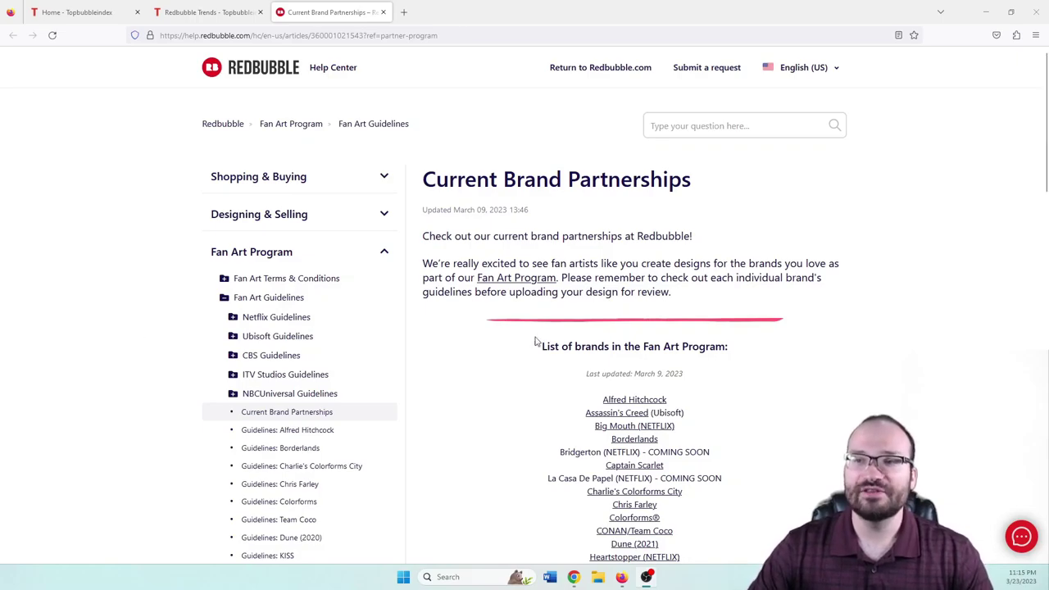
- Find and highlight the Outer Banks and Stranger Things entries in Redbubble's list of Fan Art Program brands
{"action": "scroll", "coordinate": [812, 260], "scroll_direction": "down", "scroll_amount": 3}
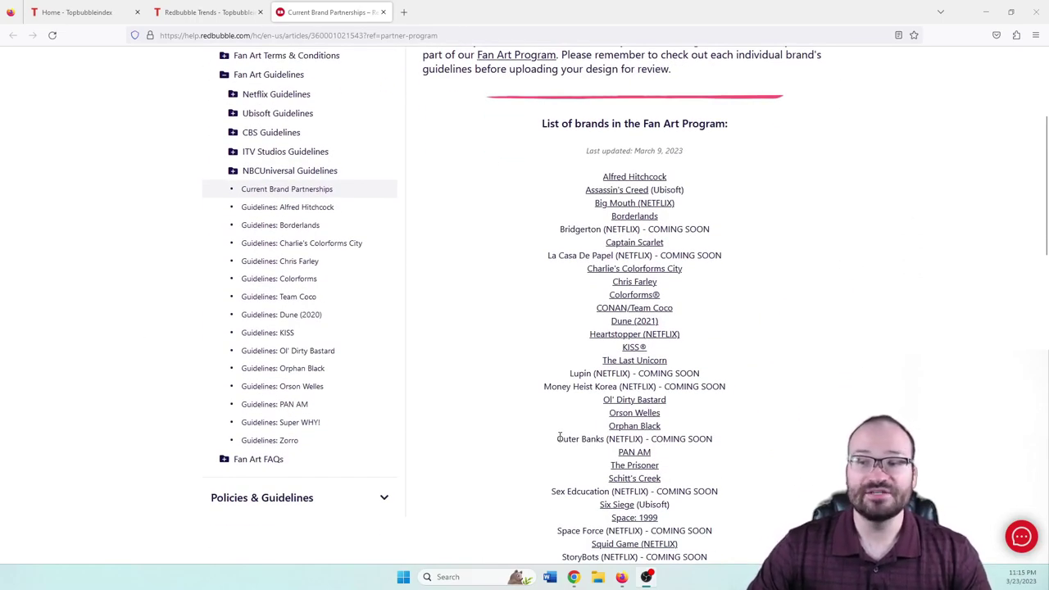
{"action": "left_click_drag", "start_coordinate": [557, 438], "coordinate": [734, 437]}
{"action": "left_click", "coordinate": [735, 437]}
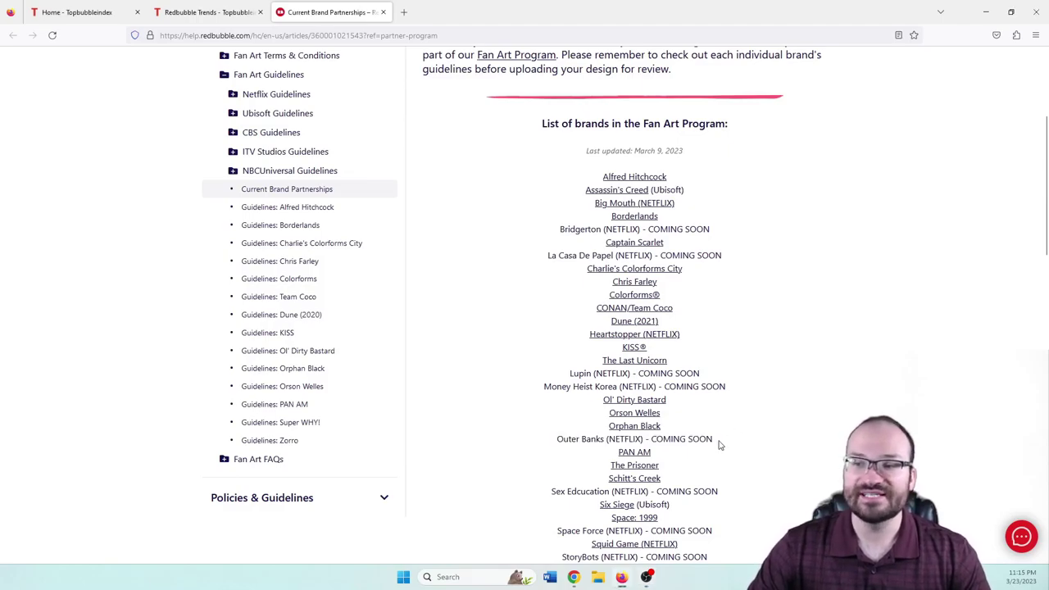
{"action": "scroll", "coordinate": [691, 539], "scroll_direction": "down", "scroll_amount": 2}
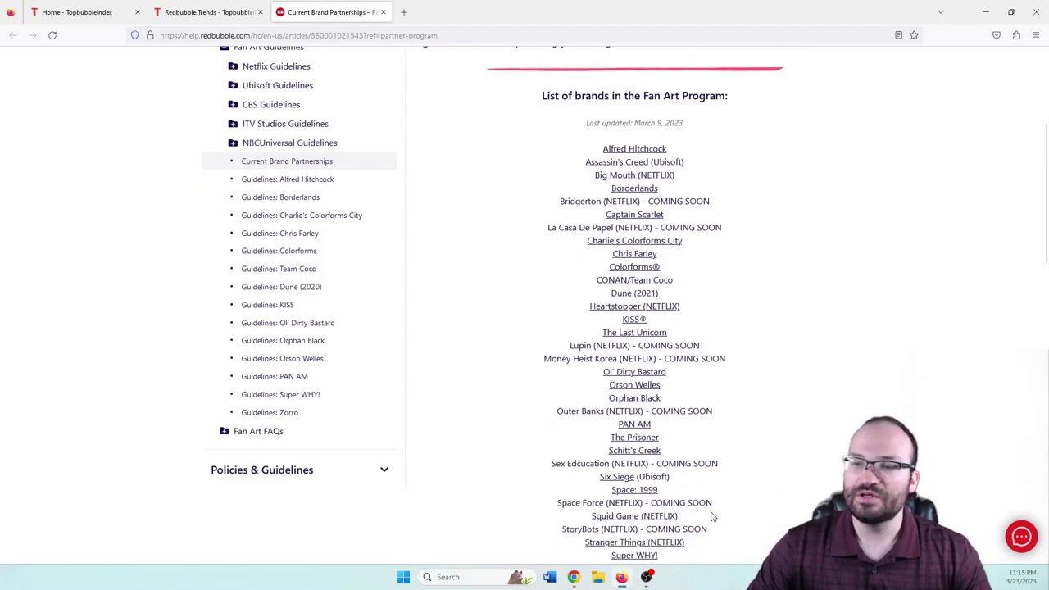
{"action": "left_click_drag", "start_coordinate": [692, 461], "coordinate": [575, 460]}
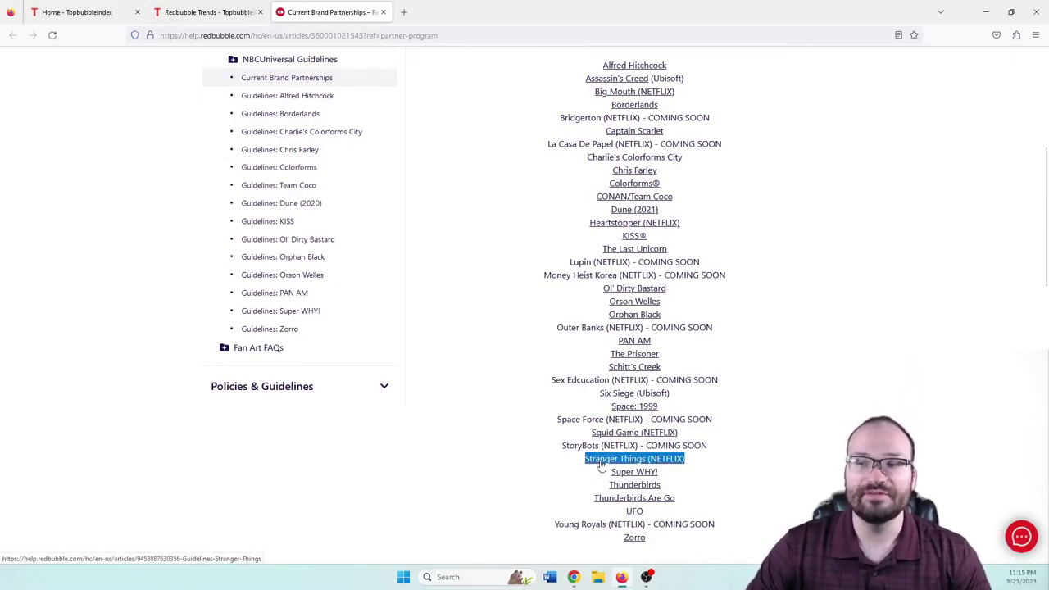
- Check the popular searches keywords once more, then return to the brand partnerships list and highlight Stranger Things (NETFLIX) again
{"action": "left_click", "coordinate": [234, 12]}
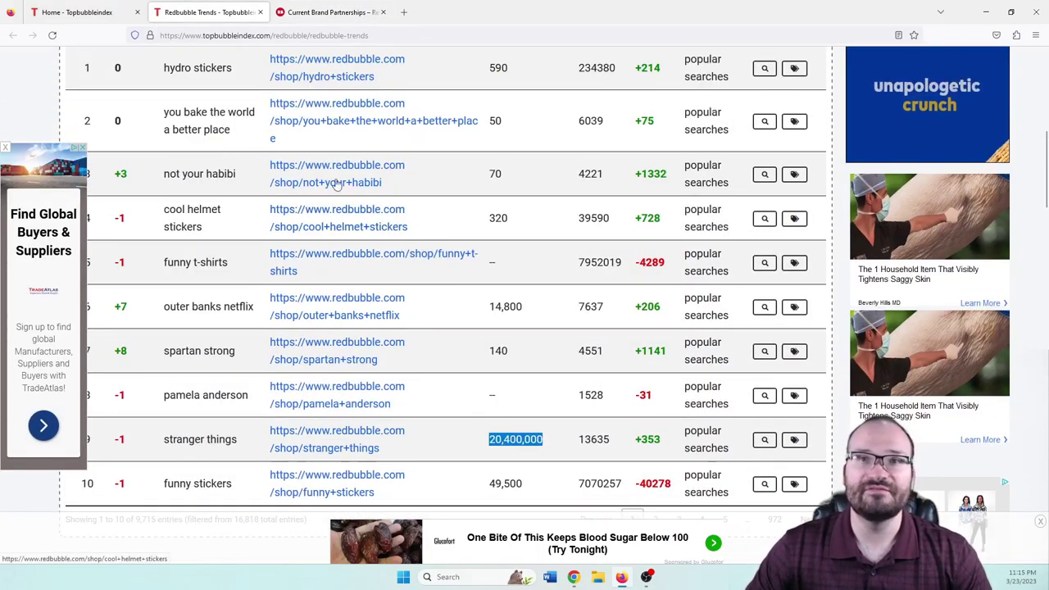
{"action": "left_click", "coordinate": [328, 12]}
{"action": "left_click", "coordinate": [695, 468]}
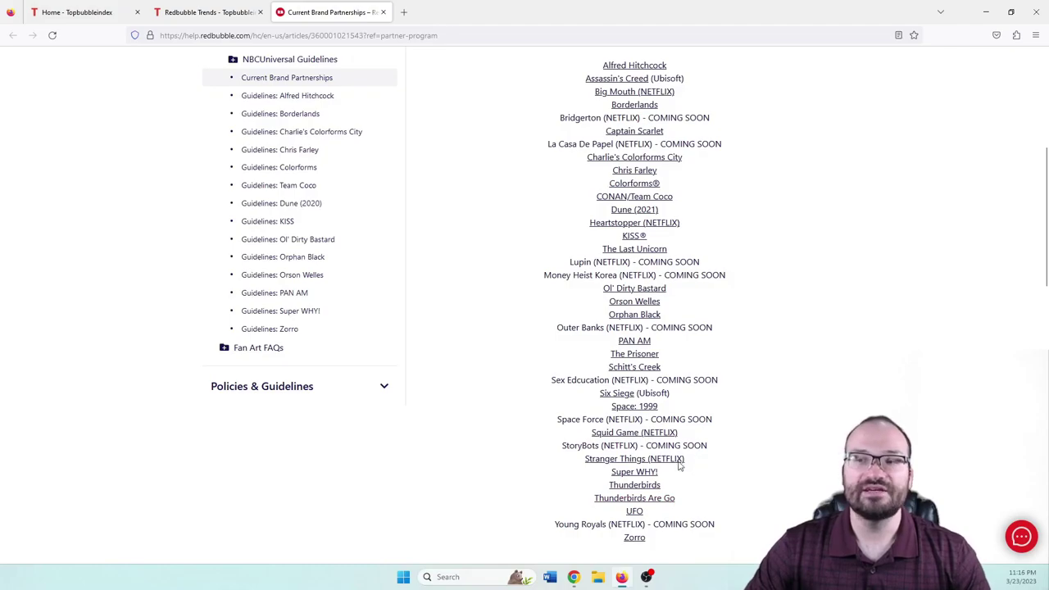
{"action": "left_click_drag", "start_coordinate": [681, 466], "coordinate": [577, 459]}
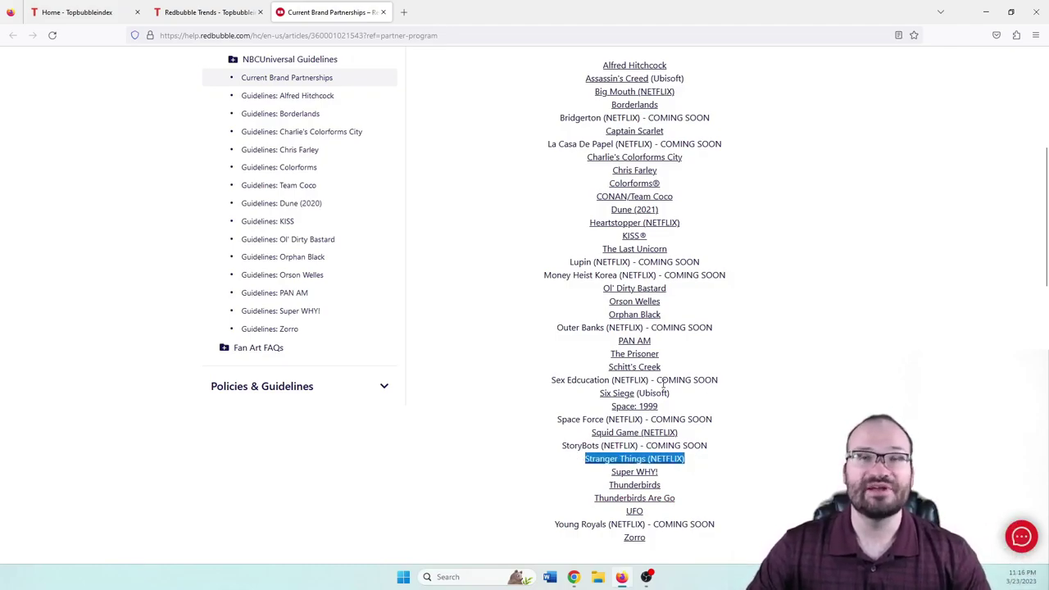
{"action": "left_click", "coordinate": [777, 285]}
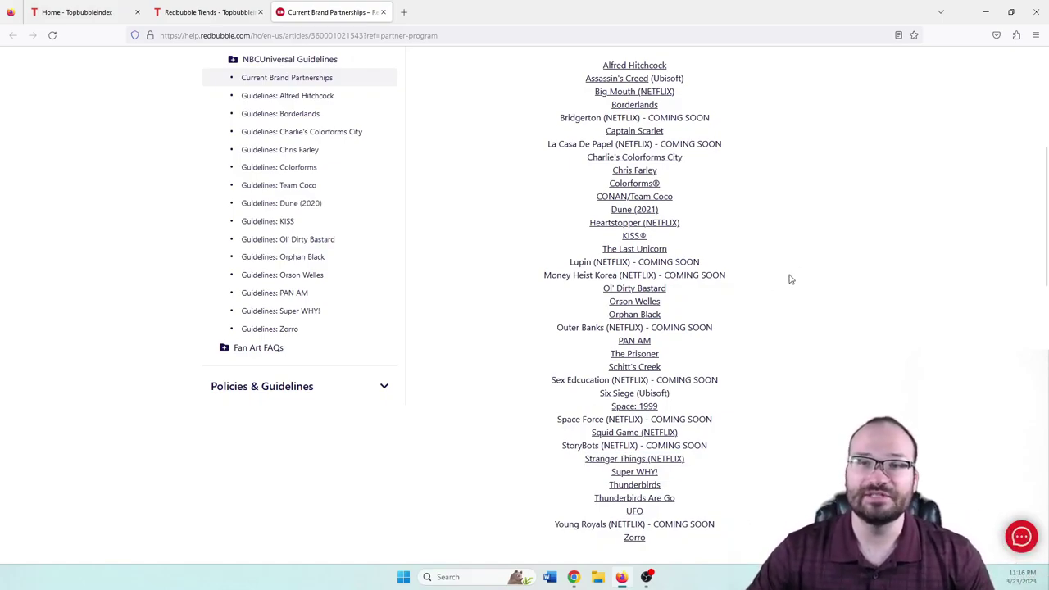
- Close the brand partnerships page, review the weekly popular searches keywords once more, and close the Redbubble Trends page
{"action": "left_click", "coordinate": [215, 12]}
{"action": "left_click", "coordinate": [383, 12]}
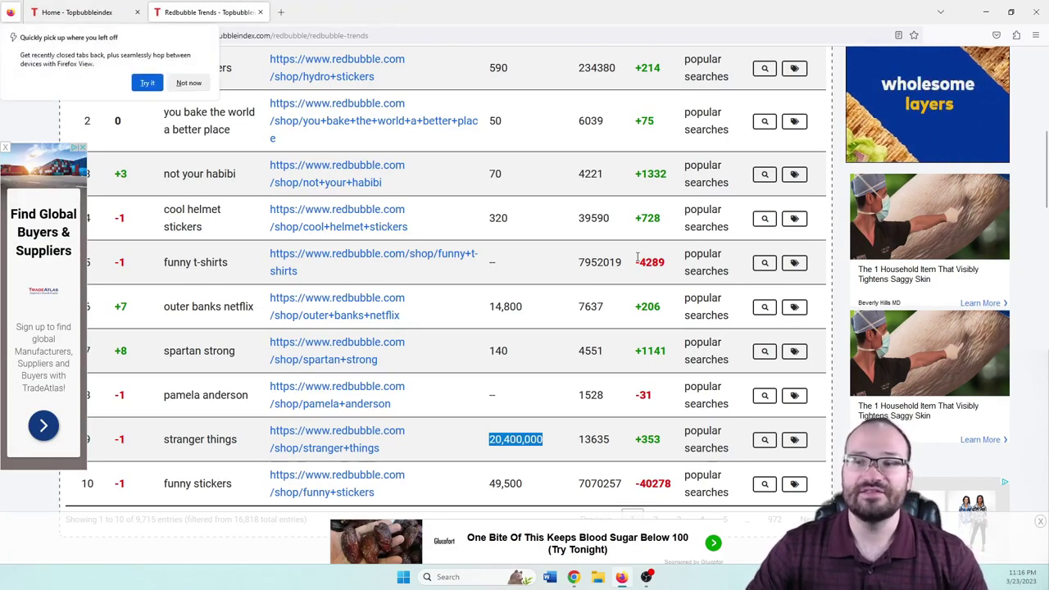
{"action": "scroll", "coordinate": [598, 280], "scroll_direction": "up", "scroll_amount": 6}
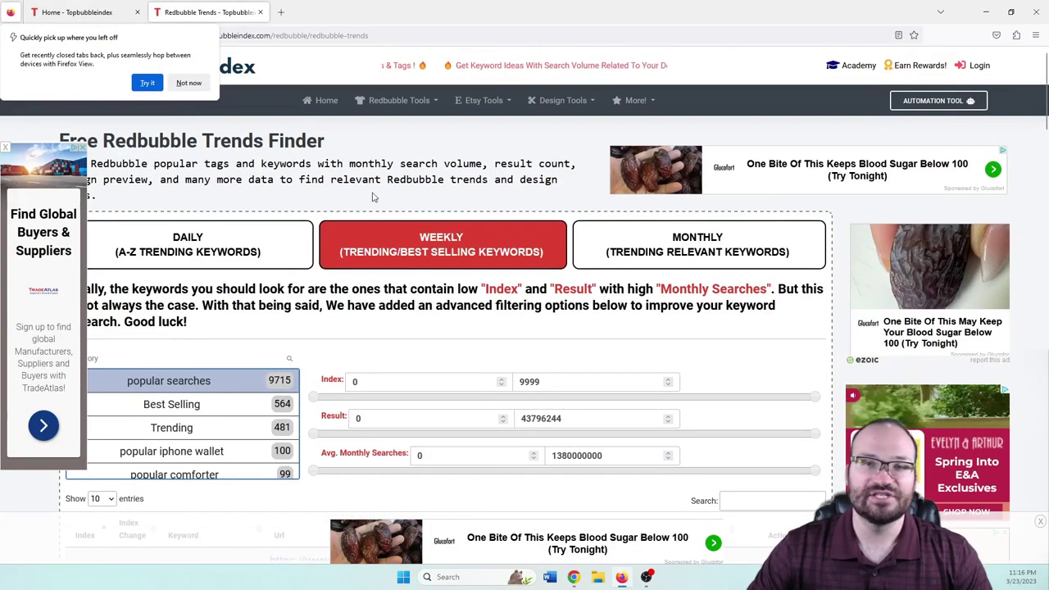
{"action": "scroll", "coordinate": [415, 150], "scroll_direction": "down", "scroll_amount": 7}
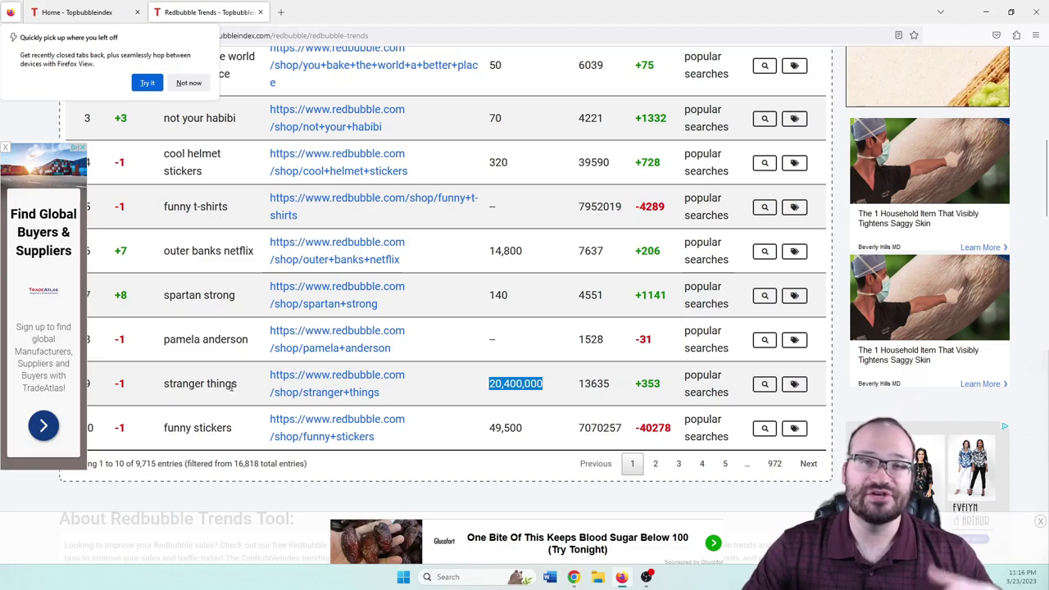
{"action": "left_click", "coordinate": [190, 82]}
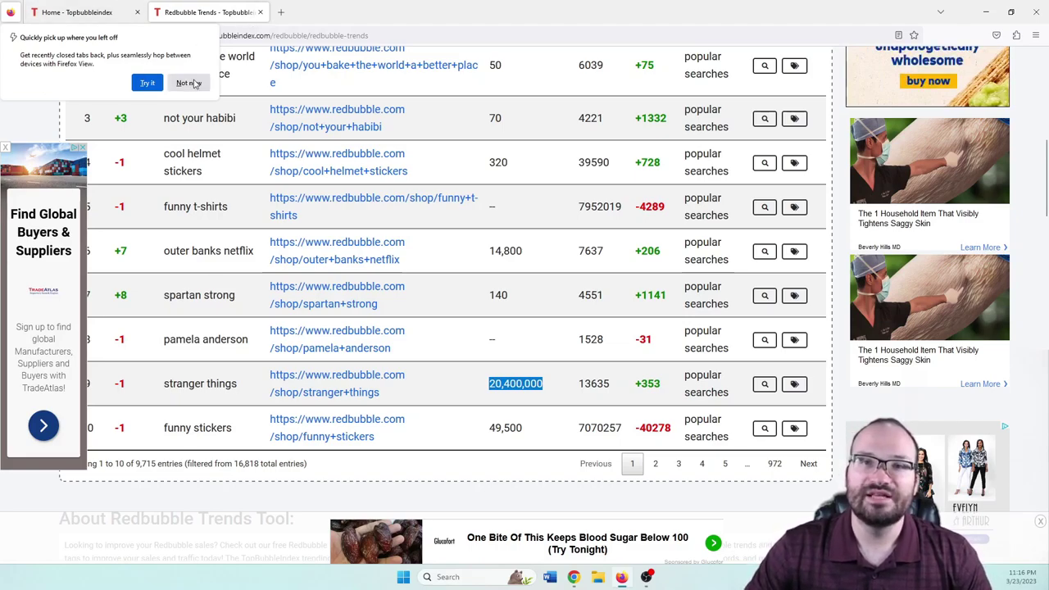
{"action": "left_click", "coordinate": [261, 13]}
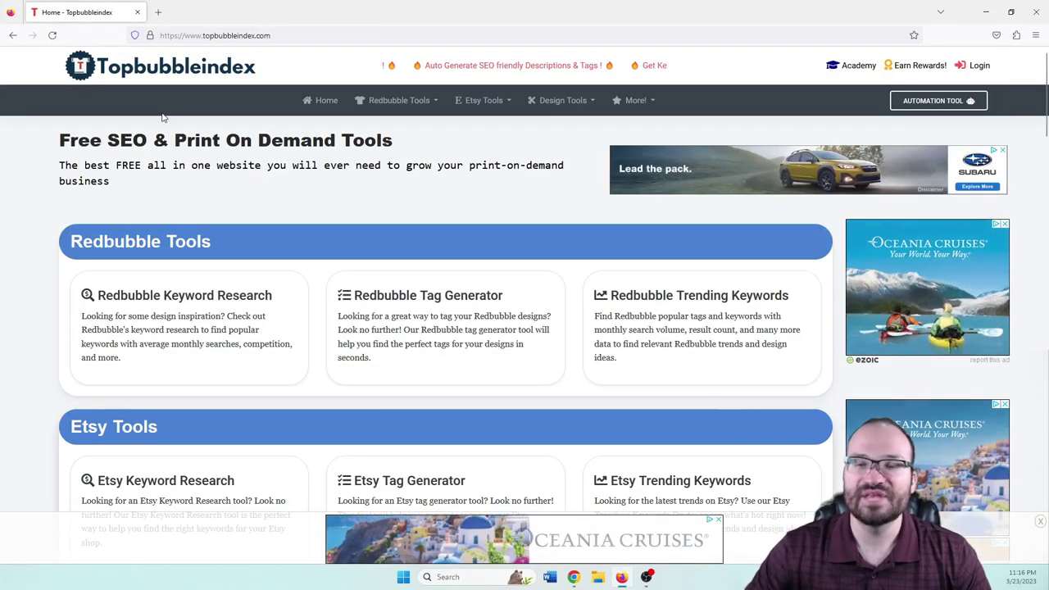
- Open the Redbubble Keyword Research tool and search for "dog lover", checking the explanation of Difficulty
{"action": "left_click", "coordinate": [202, 336]}
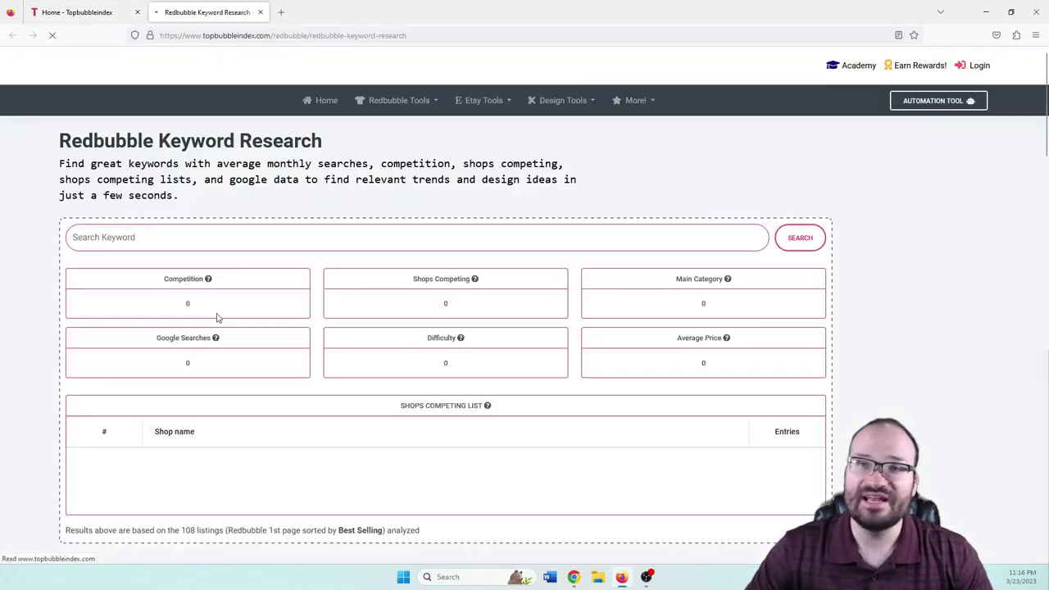
{"action": "left_click", "coordinate": [136, 243]}
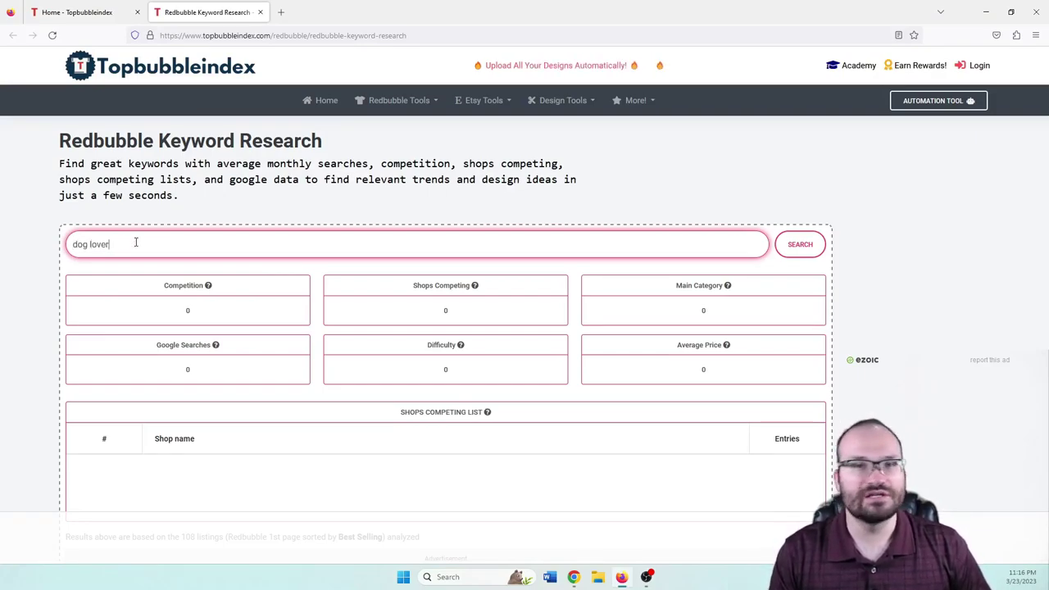
{"action": "left_click", "coordinate": [804, 244]}
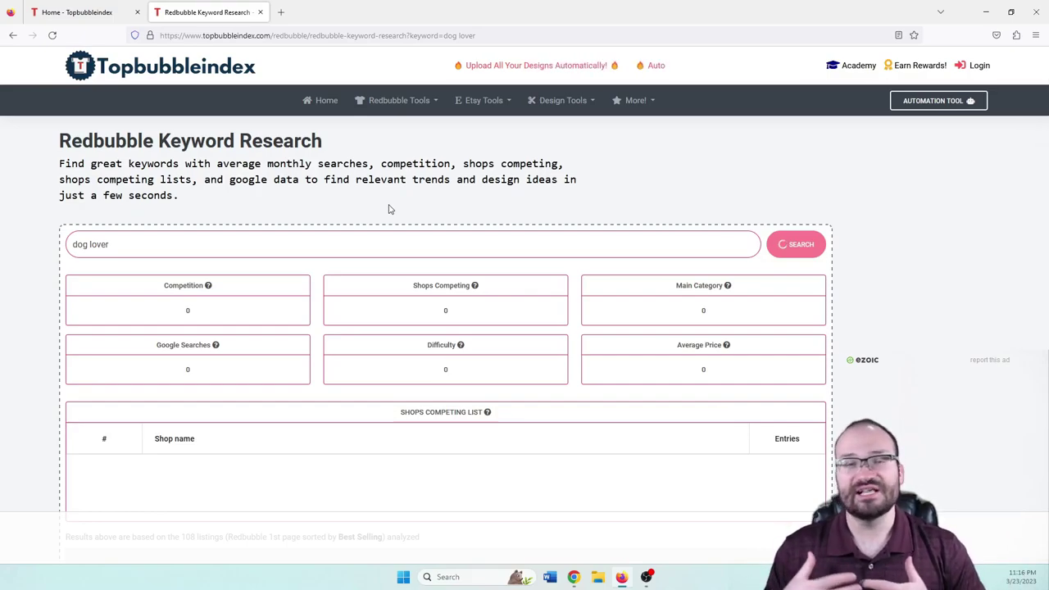
{"action": "mouse_move", "coordinate": [461, 347]}
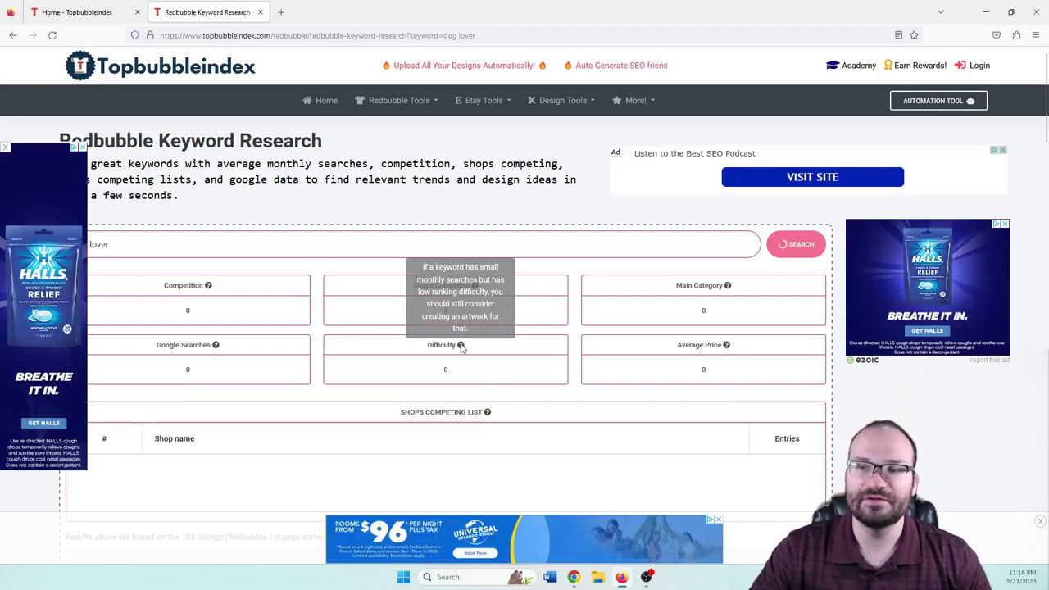
{"action": "left_click", "coordinate": [7, 150]}
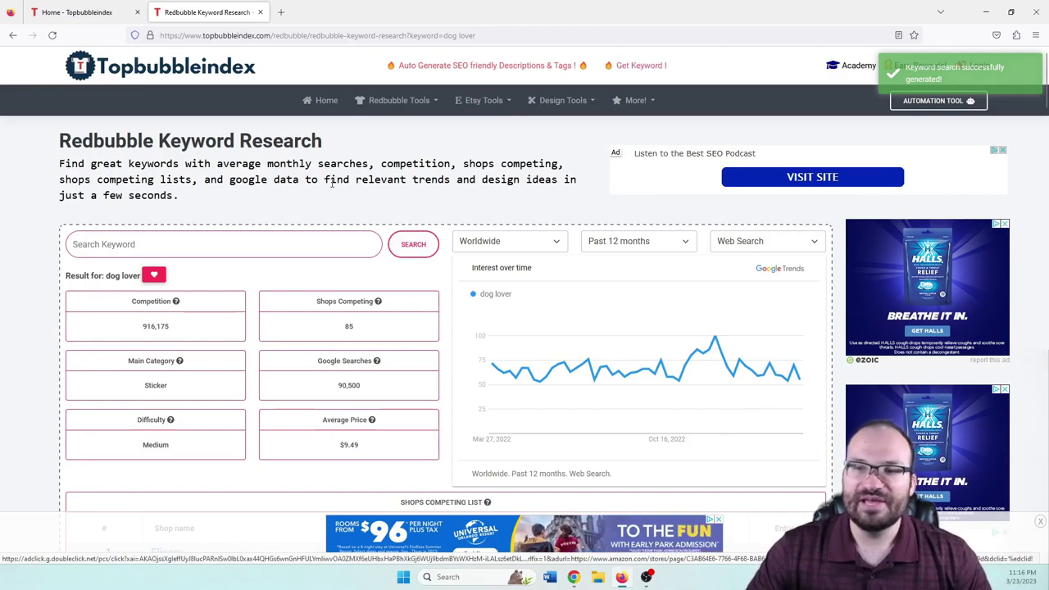
- Highlight the Competition, Google Searches and Difficulty values for "dog lover" and read the explanations of the searches and difficulty metrics
{"action": "scroll", "coordinate": [312, 184], "scroll_direction": "down", "scroll_amount": 2}
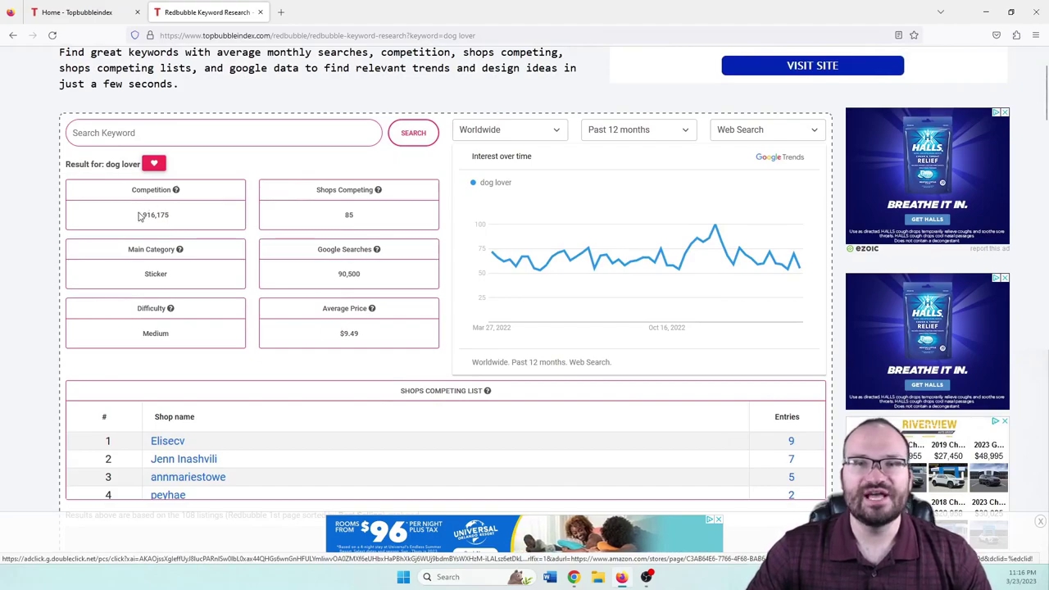
{"action": "left_click_drag", "start_coordinate": [141, 215], "coordinate": [176, 214]}
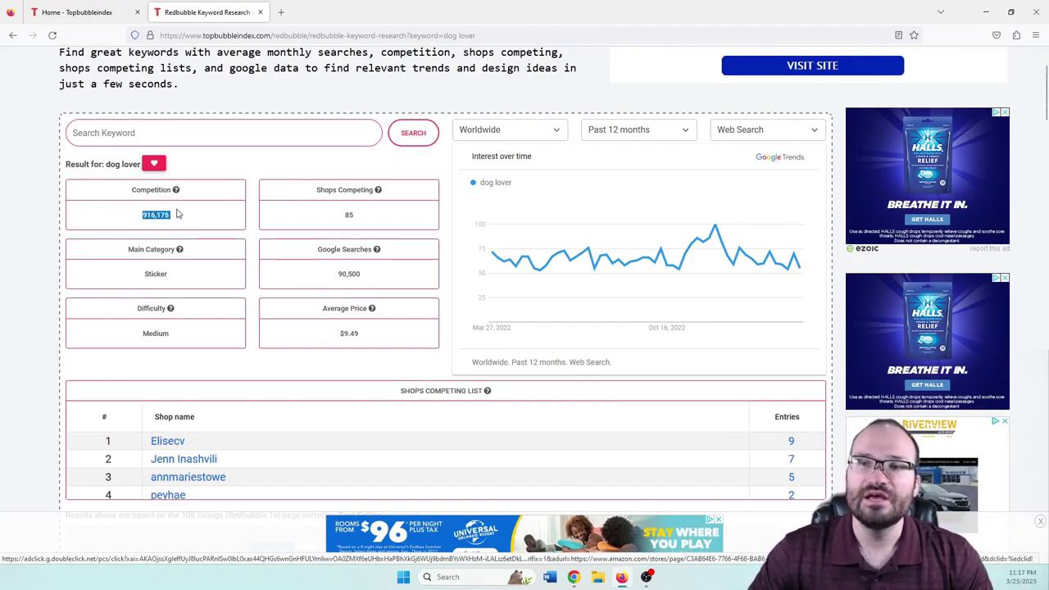
{"action": "left_click_drag", "start_coordinate": [337, 275], "coordinate": [366, 274]}
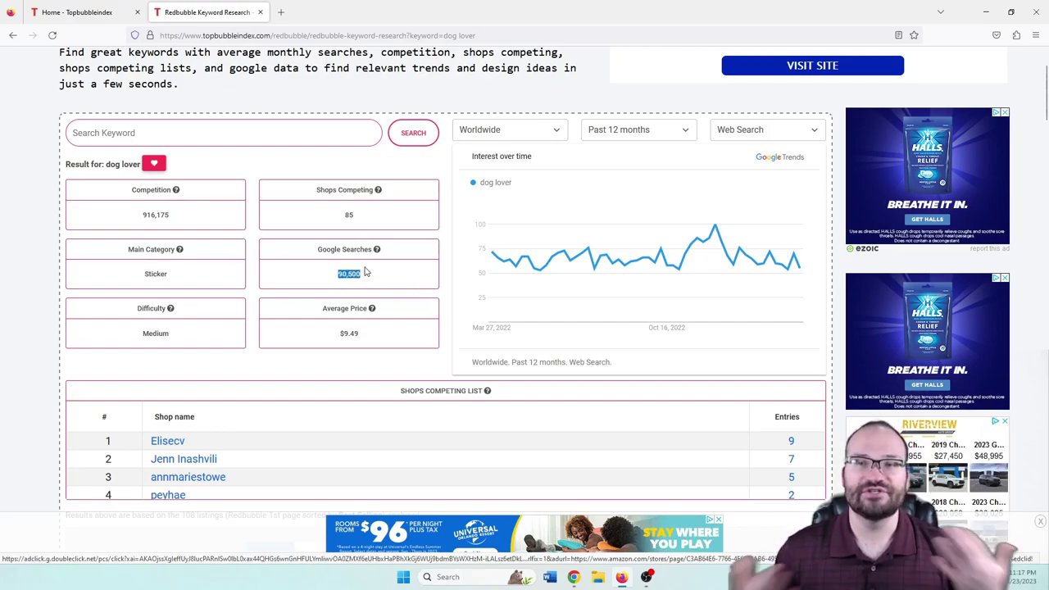
{"action": "mouse_move", "coordinate": [376, 250]}
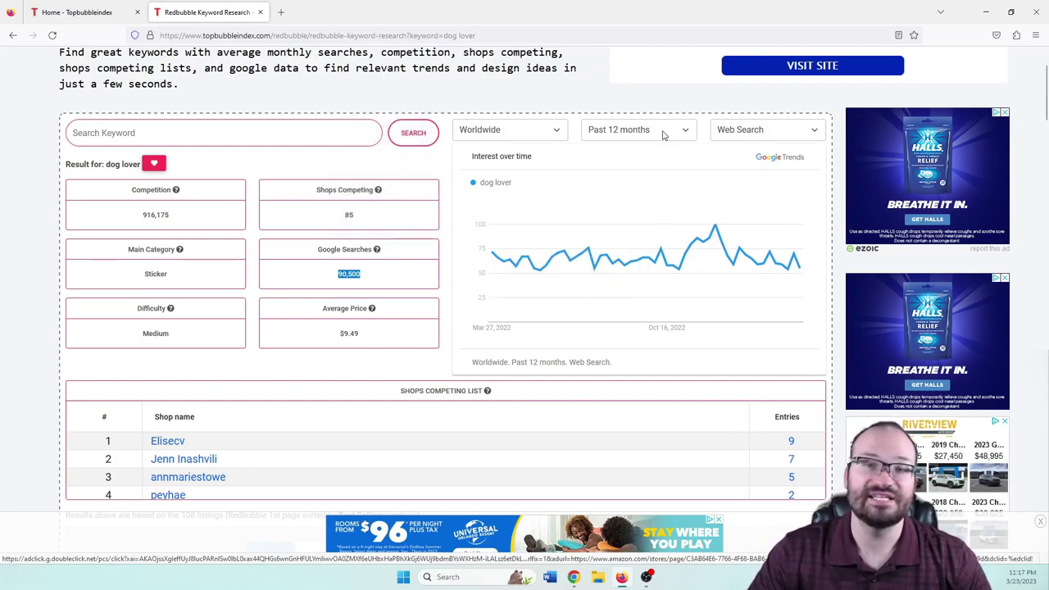
{"action": "left_click", "coordinate": [170, 339]}
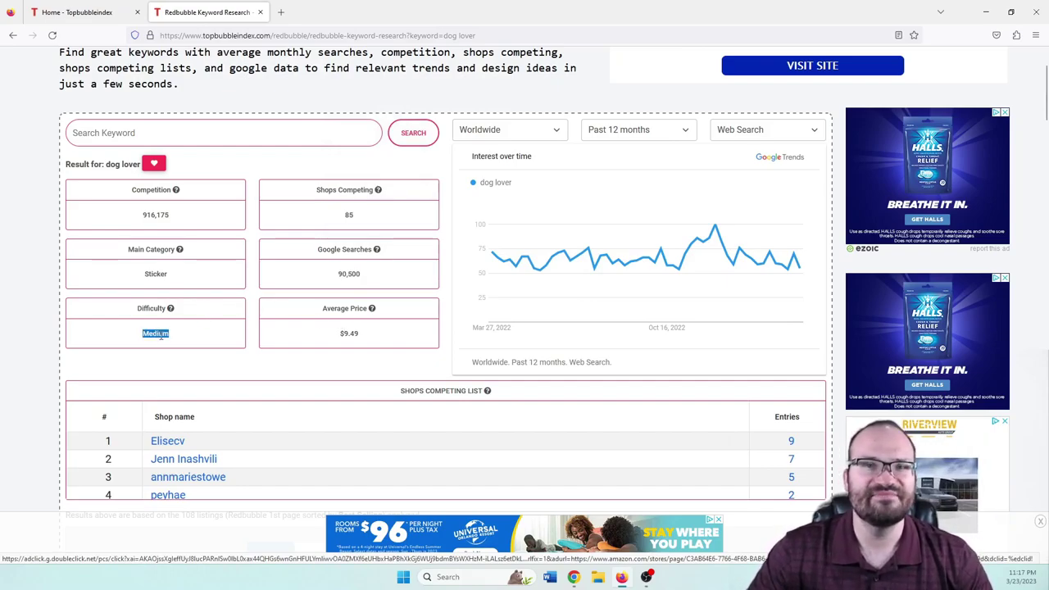
{"action": "mouse_move", "coordinate": [171, 309]}
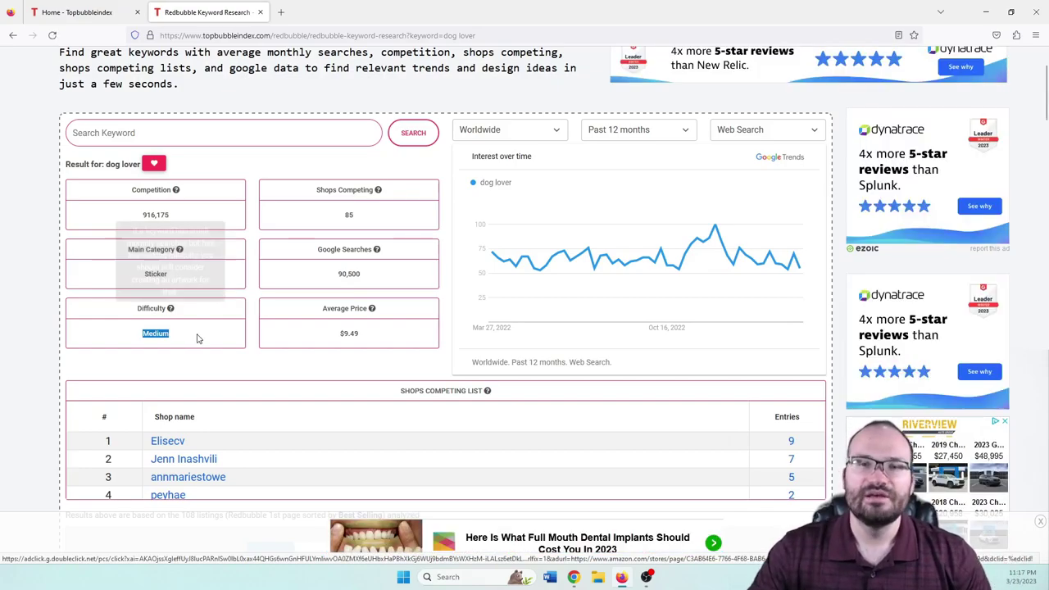
{"action": "left_click", "coordinate": [198, 334]}
- Examine the Top 10 Popular Tags and Price Range charts for "dog lover", briefly revisiting the Tag Generator entry on the home page
{"action": "scroll", "coordinate": [205, 334], "scroll_direction": "down", "scroll_amount": 3}
{"action": "scroll", "coordinate": [196, 322], "scroll_direction": "down", "scroll_amount": 2}
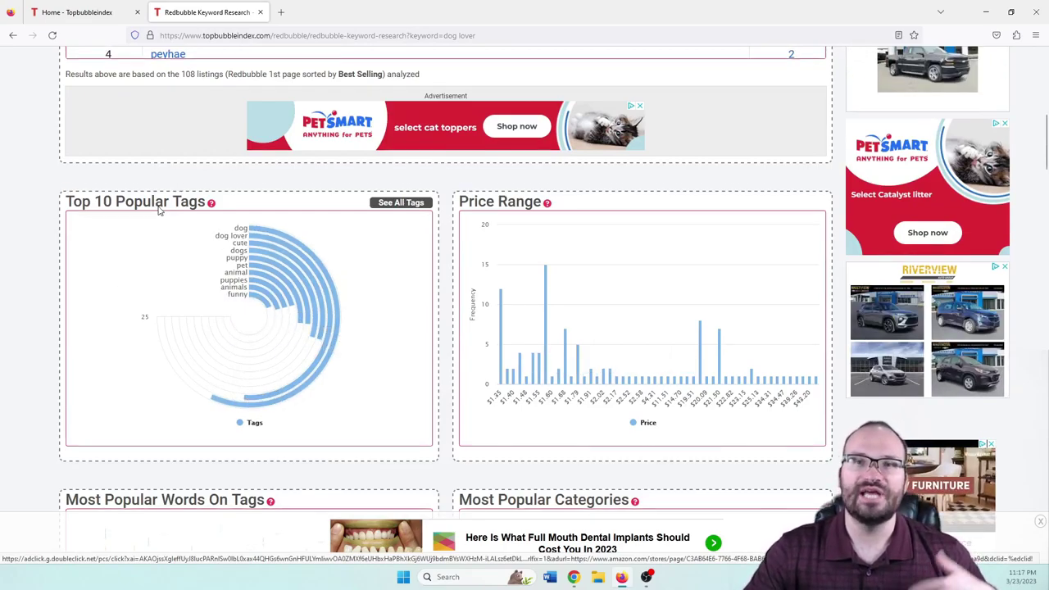
{"action": "scroll", "coordinate": [157, 209], "scroll_direction": "up", "scroll_amount": 5}
{"action": "left_click", "coordinate": [90, 11]}
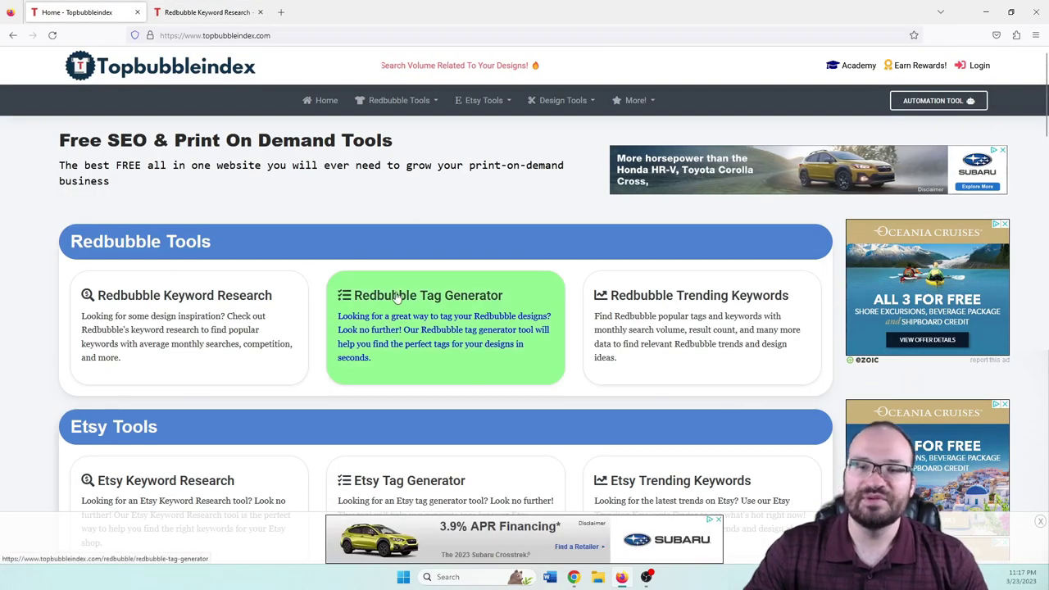
{"action": "left_click", "coordinate": [209, 12]}
{"action": "scroll", "coordinate": [416, 281], "scroll_direction": "down", "scroll_amount": 3}
{"action": "scroll", "coordinate": [417, 274], "scroll_direction": "down", "scroll_amount": 2}
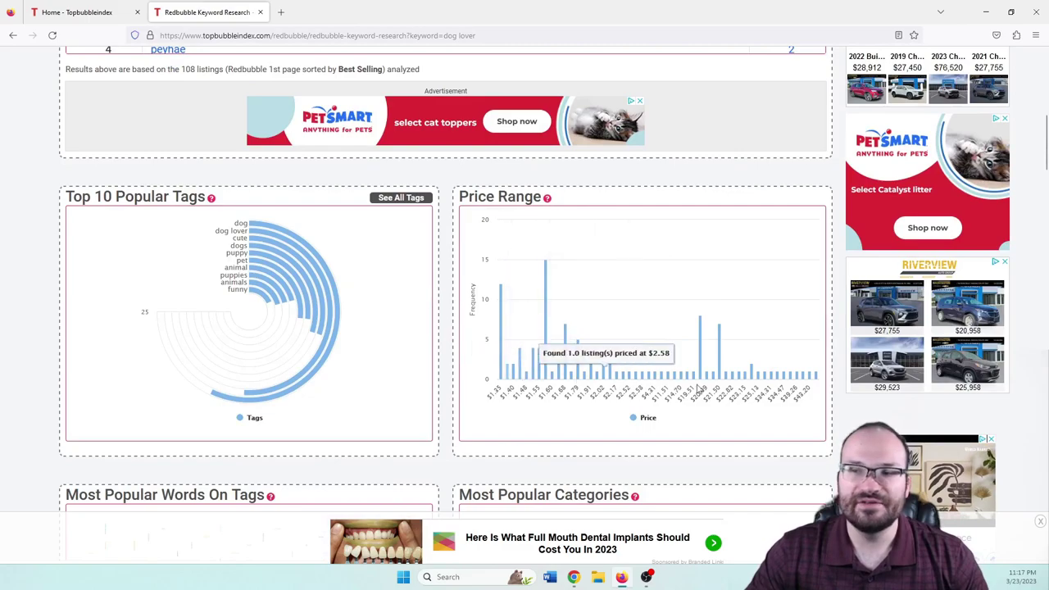
- Return to the summary figures for "dog lover" and highlight the Main Category value
{"action": "scroll", "coordinate": [640, 386], "scroll_direction": "up", "scroll_amount": 4}
{"action": "scroll", "coordinate": [595, 366], "scroll_direction": "up", "scroll_amount": 1}
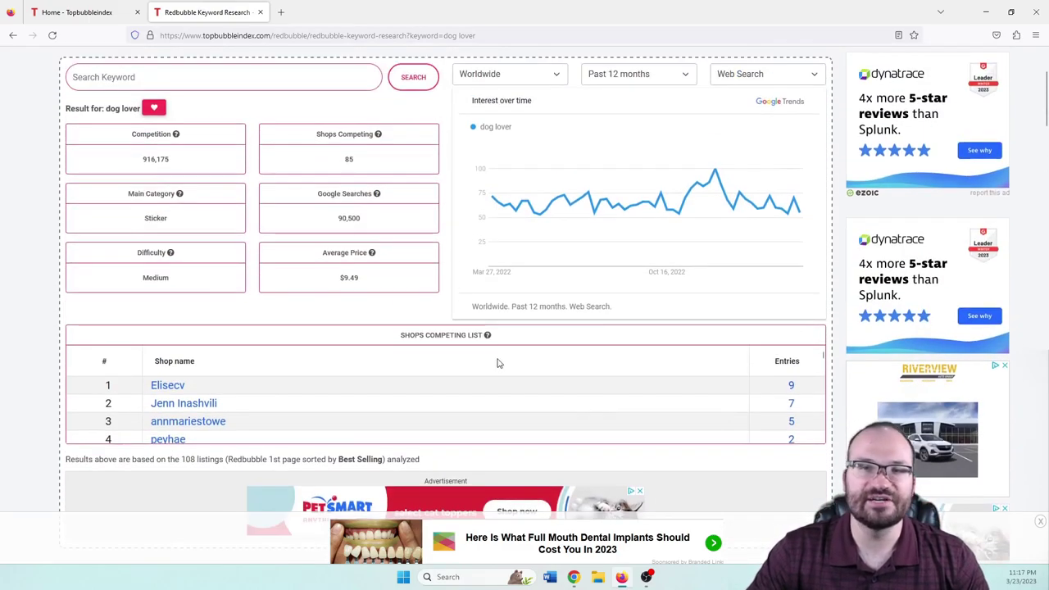
{"action": "double_click", "coordinate": [154, 219]}
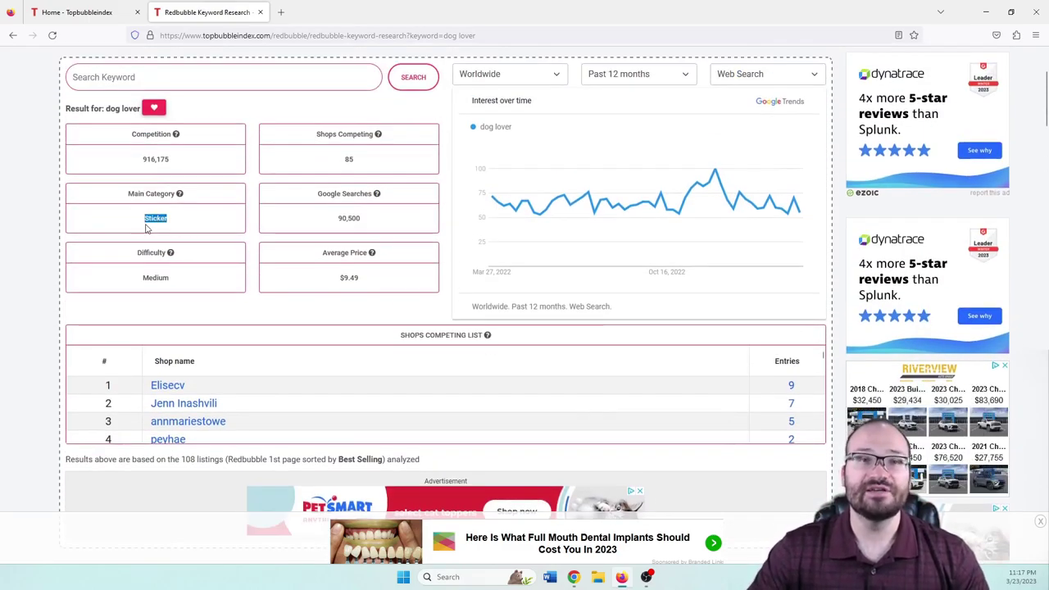
- Examine the Most Popular Words On Tags cloud and the Most Popular Categories chart for "dog lover", rechecking the Top 10 Popular Tags
{"action": "left_click", "coordinate": [146, 229]}
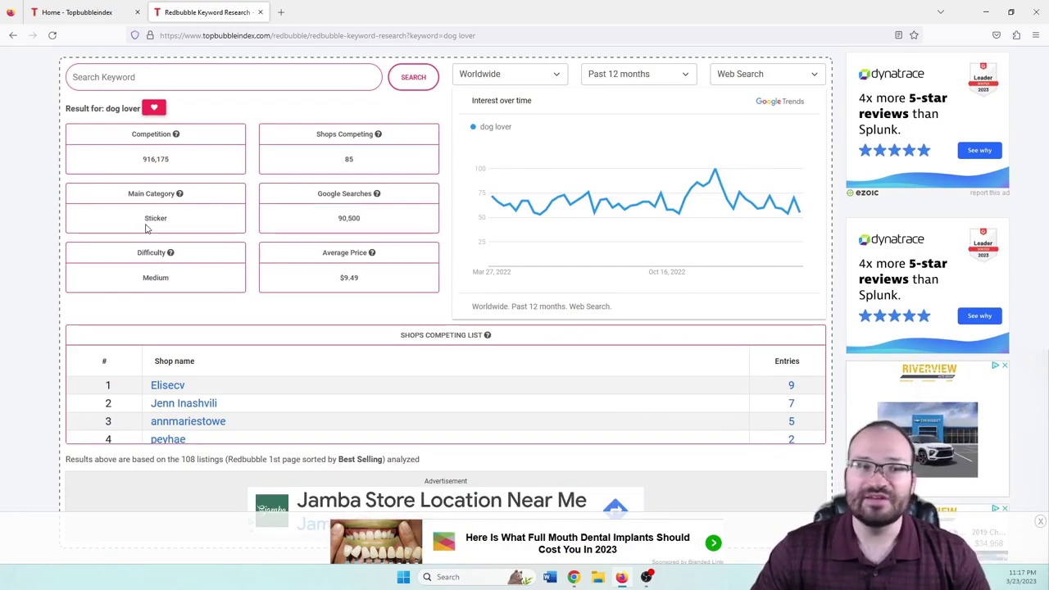
{"action": "scroll", "coordinate": [173, 230], "scroll_direction": "down", "scroll_amount": 10}
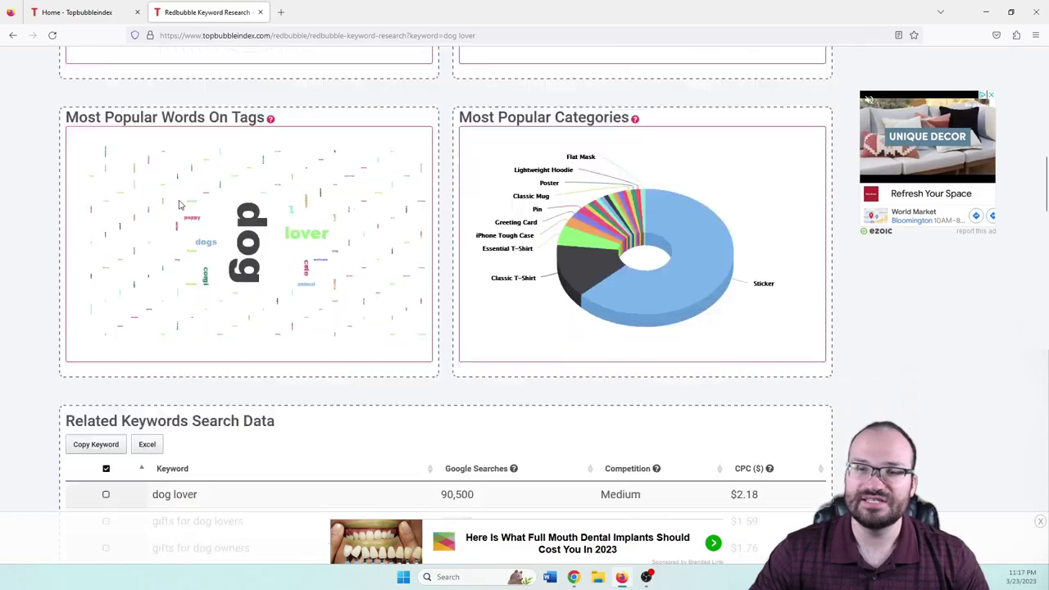
{"action": "scroll", "coordinate": [188, 214], "scroll_direction": "up", "scroll_amount": 1}
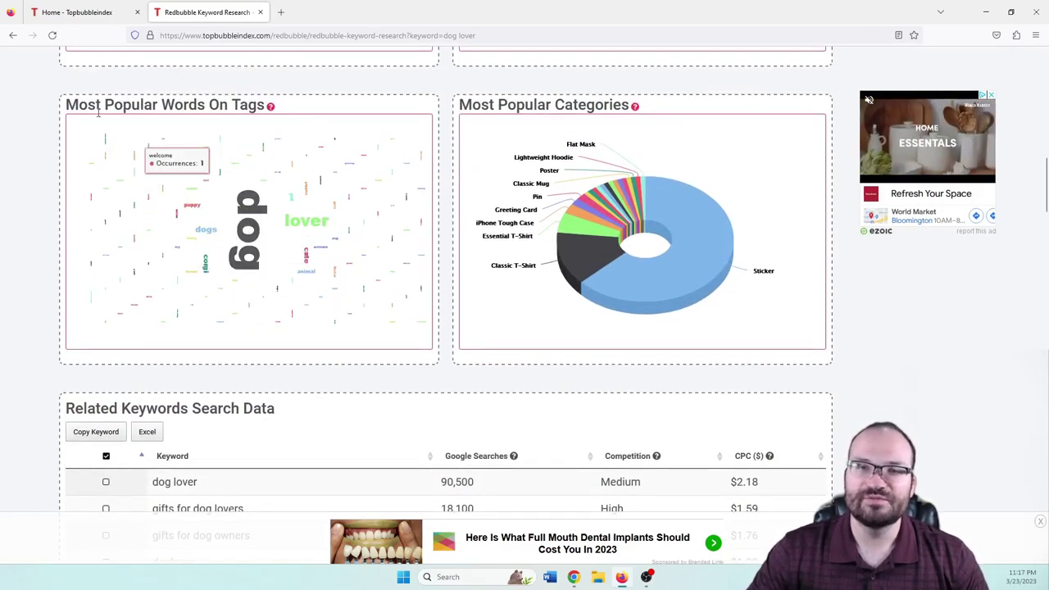
{"action": "scroll", "coordinate": [370, 328], "scroll_direction": "up", "scroll_amount": 3}
{"action": "scroll", "coordinate": [371, 328], "scroll_direction": "up", "scroll_amount": 3}
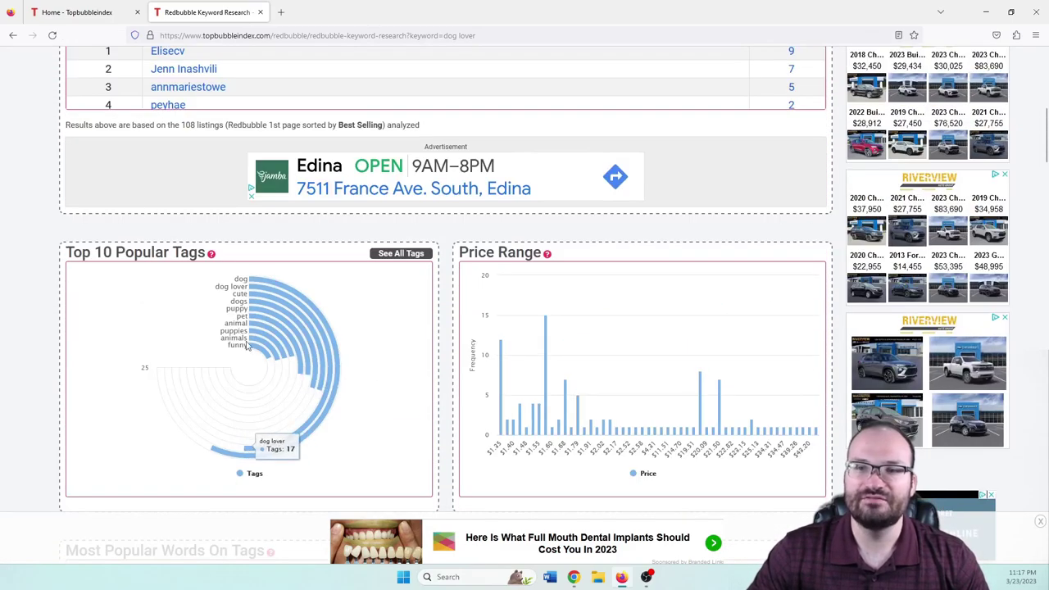
{"action": "scroll", "coordinate": [262, 306], "scroll_direction": "down", "scroll_amount": 4}
{"action": "scroll", "coordinate": [263, 307], "scroll_direction": "down", "scroll_amount": 2}
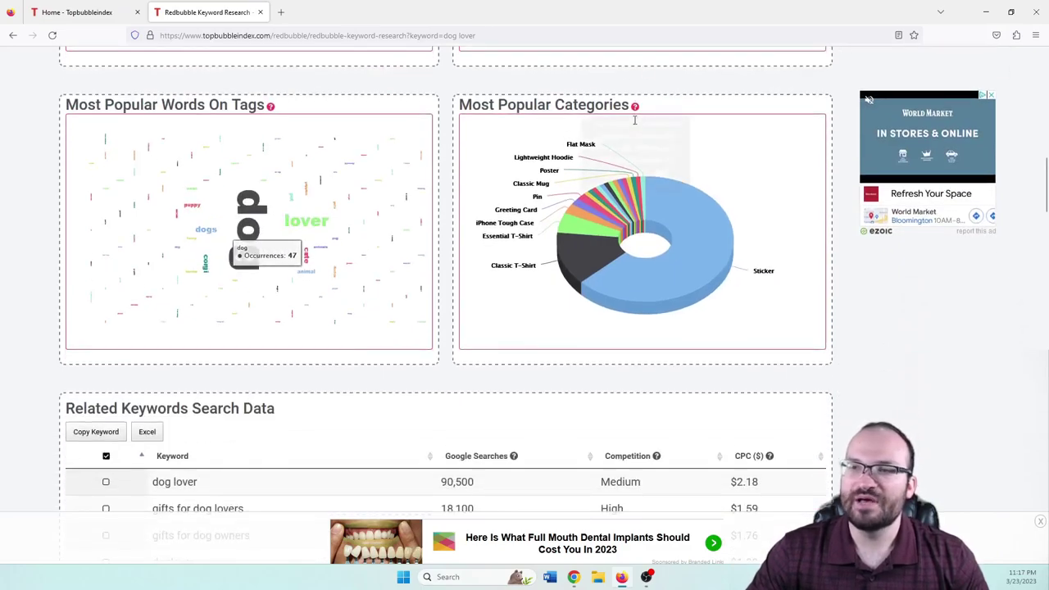
{"action": "mouse_move", "coordinate": [578, 270]}
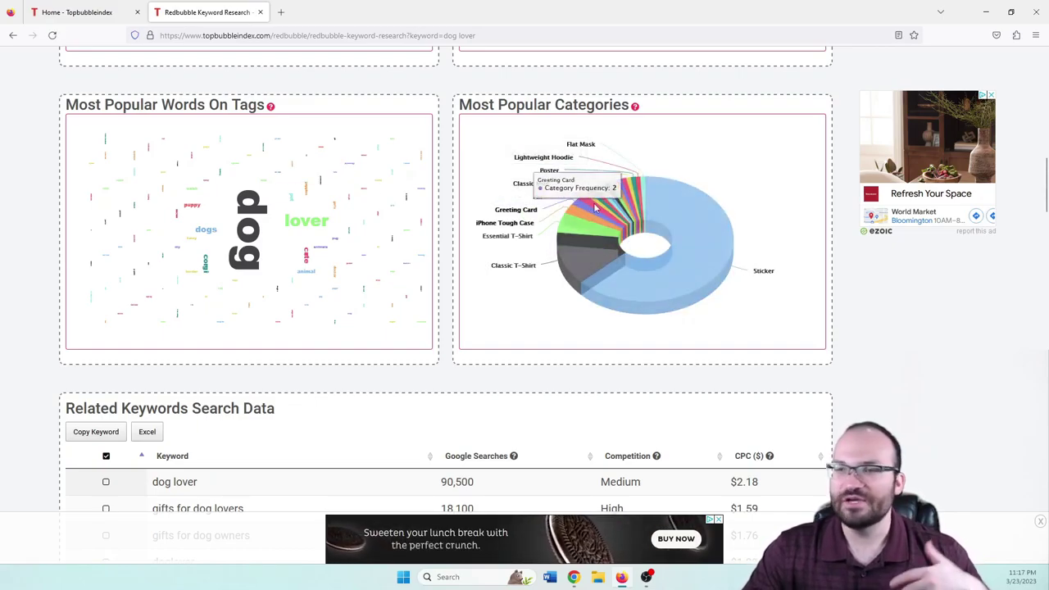
- Compare "gifts for dog lovers" and "doglover" in the Related Keywords Search Data table by competition, selecting the "doglover" row
{"action": "scroll", "coordinate": [77, 237], "scroll_direction": "down", "scroll_amount": 3}
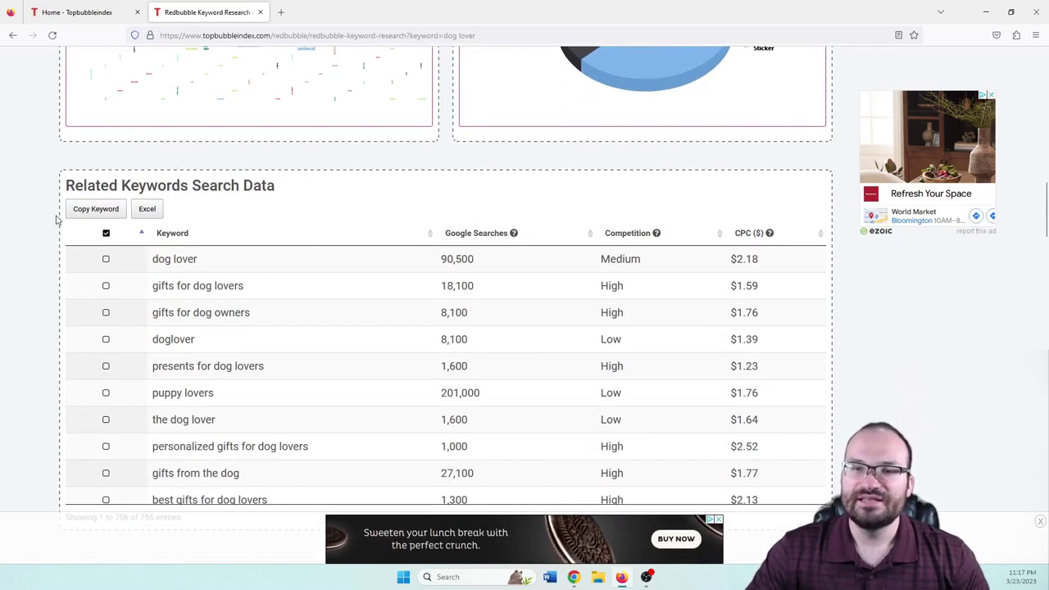
{"action": "scroll", "coordinate": [22, 197], "scroll_direction": "down", "scroll_amount": 2}
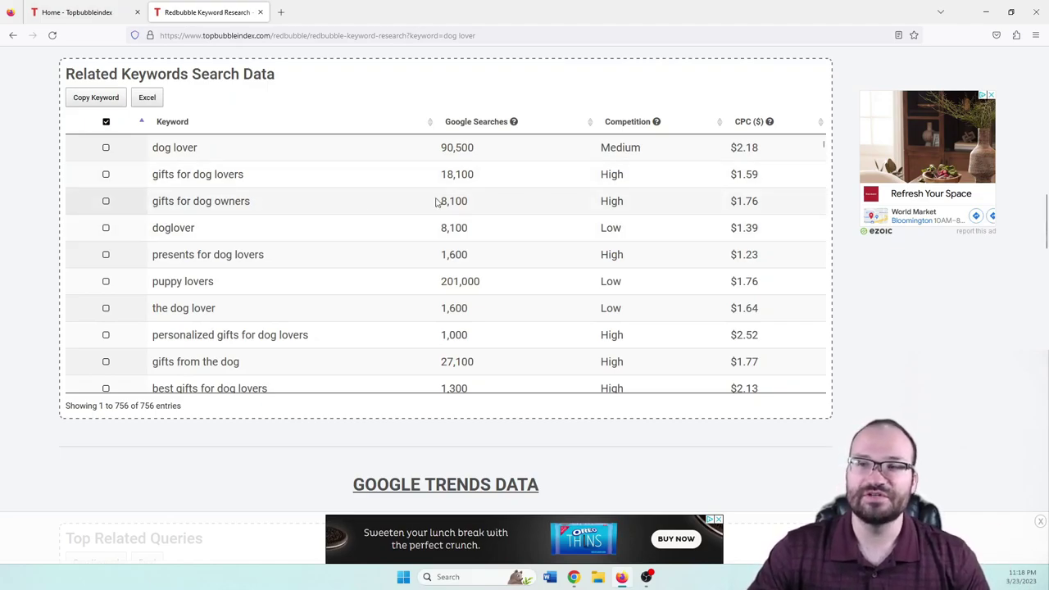
{"action": "left_click", "coordinate": [598, 180]}
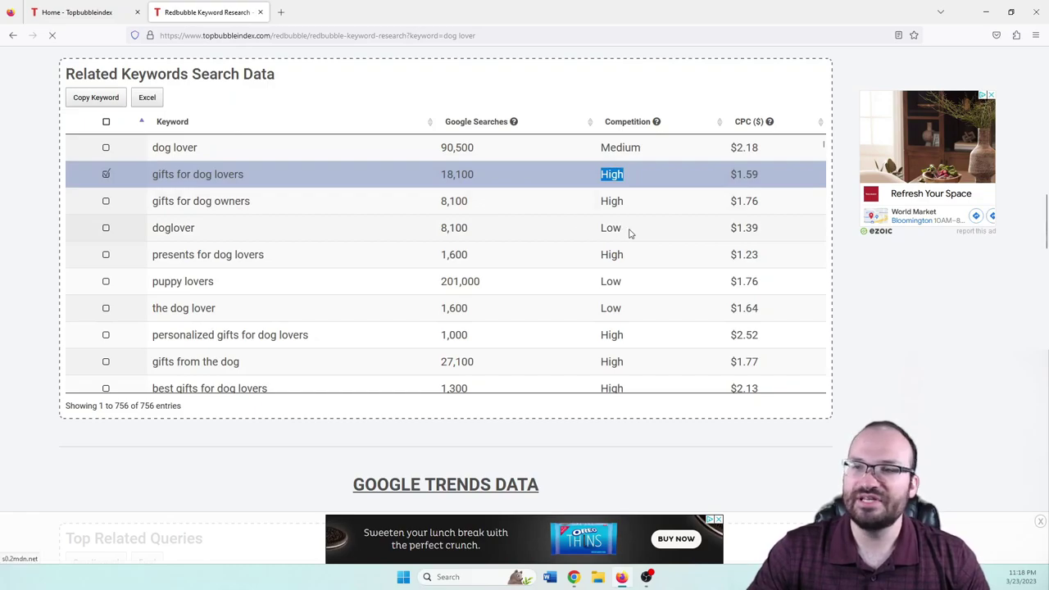
{"action": "left_click_drag", "start_coordinate": [627, 232], "coordinate": [323, 234]}
{"action": "left_click", "coordinate": [105, 229]}
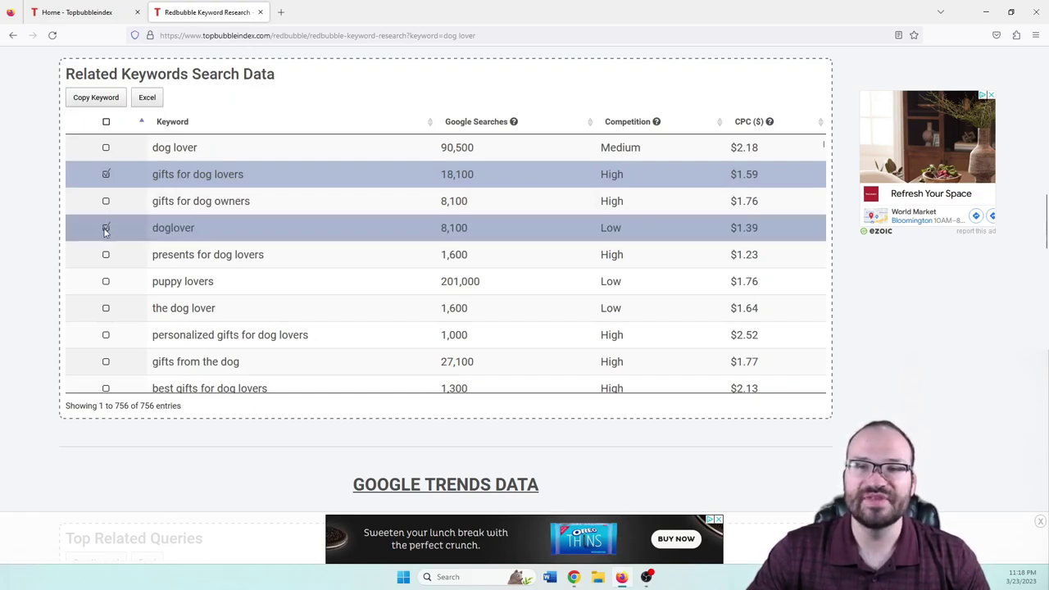
{"action": "double_click", "coordinate": [176, 229]}
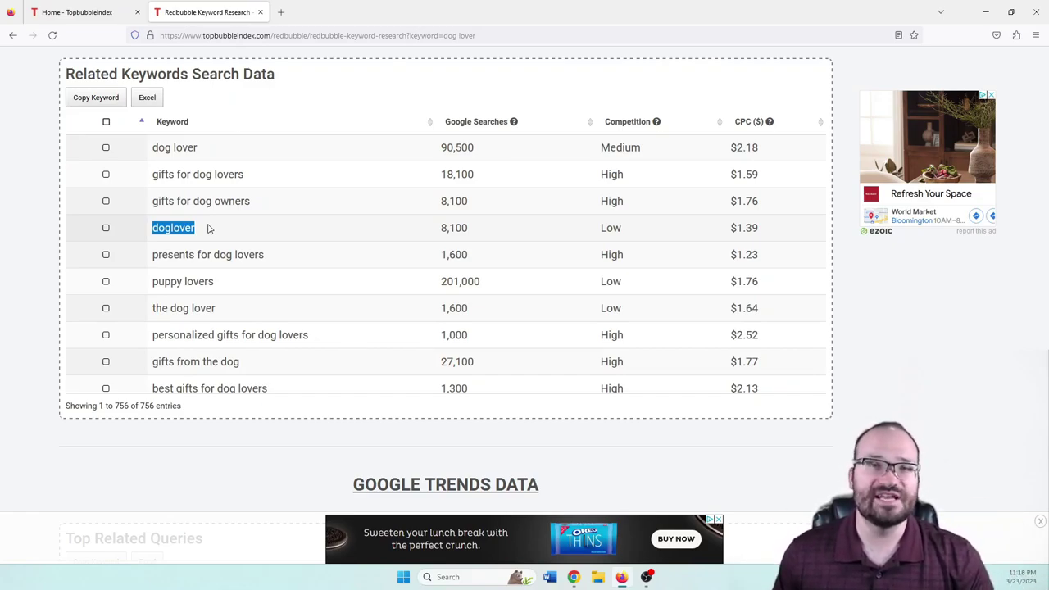
{"action": "left_click", "coordinate": [172, 229]}
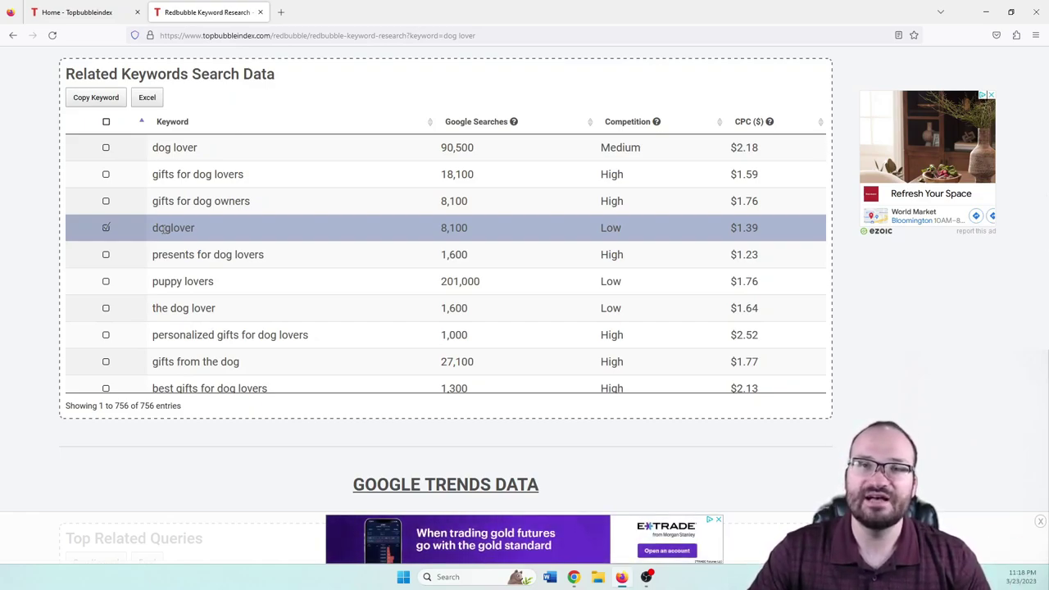
- Examine the Google Trends Data sections and the About section for the "dog lover" results, and close the Redbubble Keyword Research page
{"action": "scroll", "coordinate": [187, 237], "scroll_direction": "down", "scroll_amount": 4}
{"action": "scroll", "coordinate": [32, 325], "scroll_direction": "down", "scroll_amount": 4}
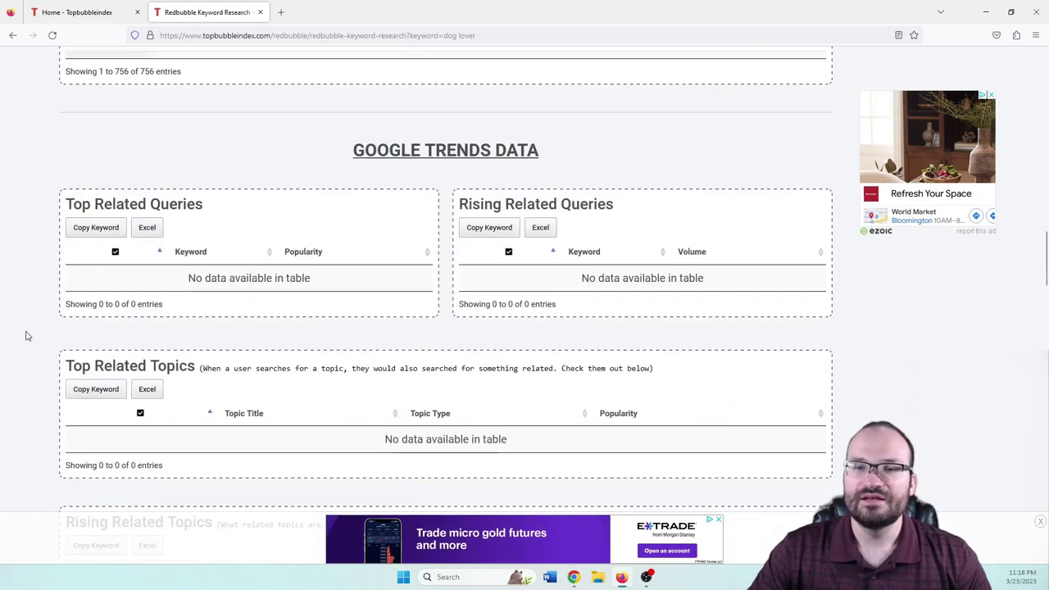
{"action": "scroll", "coordinate": [35, 323], "scroll_direction": "down", "scroll_amount": 1}
{"action": "scroll", "coordinate": [151, 180], "scroll_direction": "up", "scroll_amount": 2}
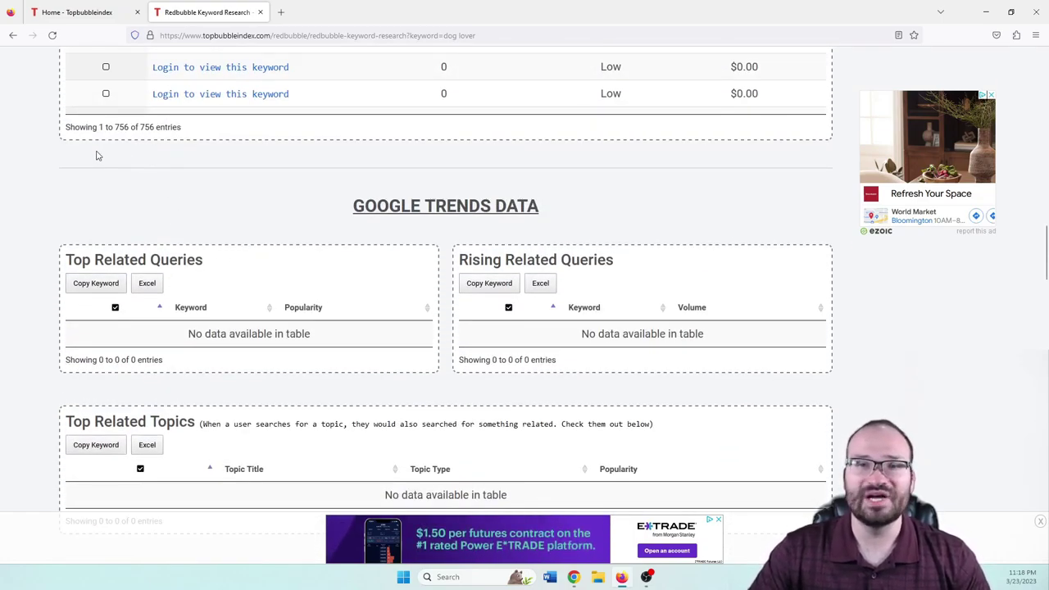
{"action": "scroll", "coordinate": [25, 227], "scroll_direction": "up", "scroll_amount": 3}
{"action": "scroll", "coordinate": [25, 180], "scroll_direction": "down", "scroll_amount": 6}
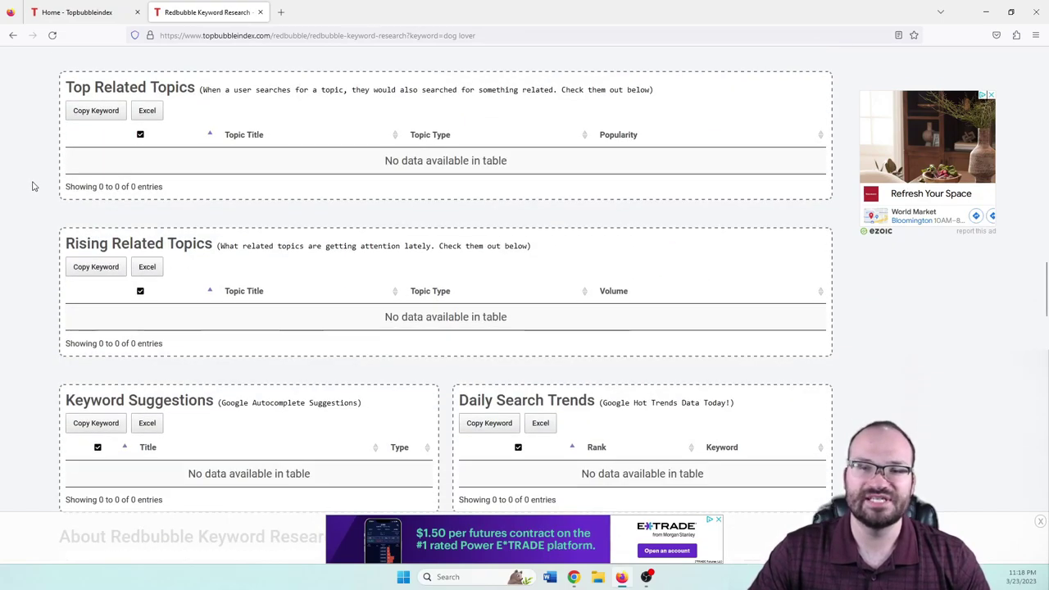
{"action": "scroll", "coordinate": [31, 185], "scroll_direction": "down", "scroll_amount": 5}
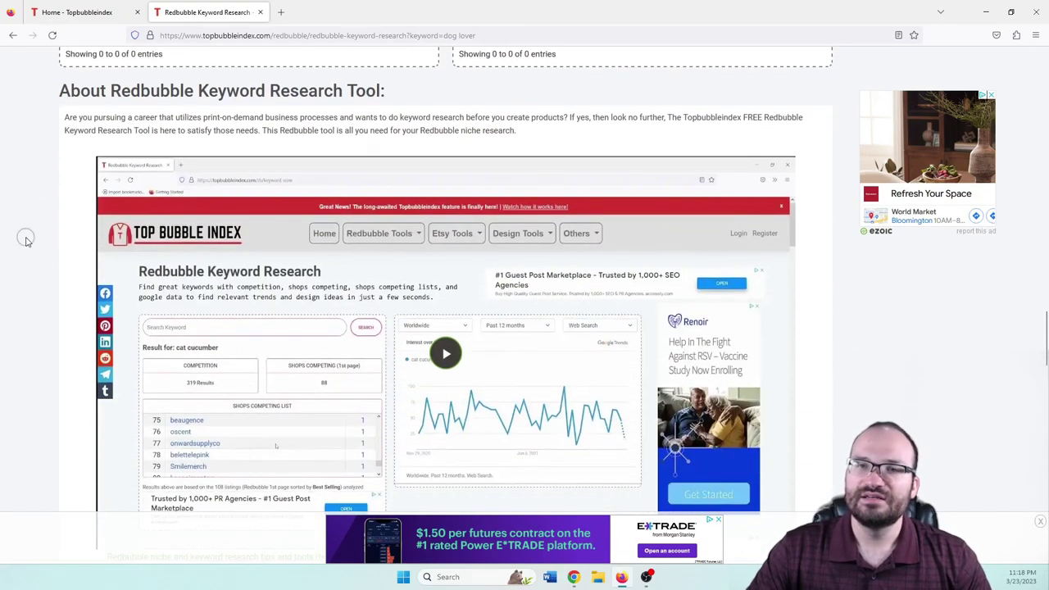
{"action": "scroll", "coordinate": [26, 240], "scroll_direction": "down", "scroll_amount": 1}
{"action": "scroll", "coordinate": [39, 162], "scroll_direction": "up", "scroll_amount": 15}
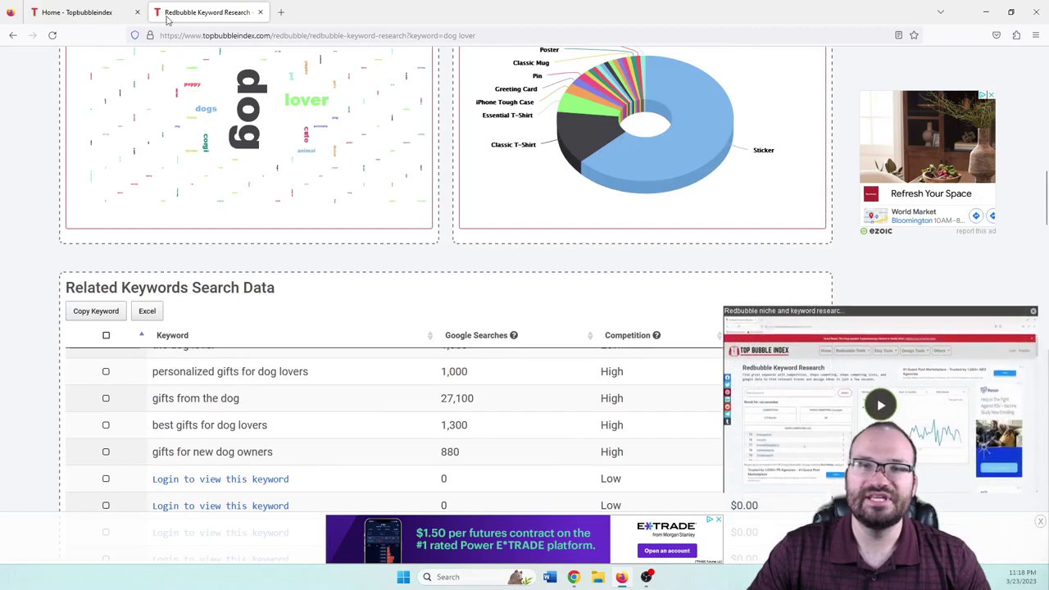
{"action": "left_click", "coordinate": [260, 12]}
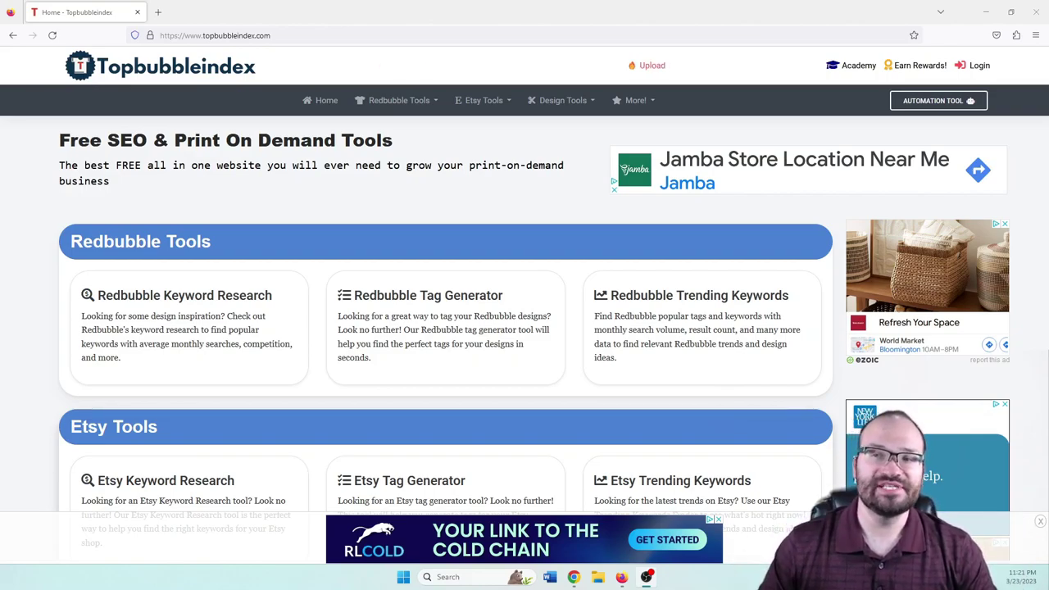
- Open the Etsy Trending Keywords tool and browse the popular listings with their favorites, views, prices and tags, closing the page when done
{"action": "scroll", "coordinate": [71, 246], "scroll_direction": "down", "scroll_amount": 3}
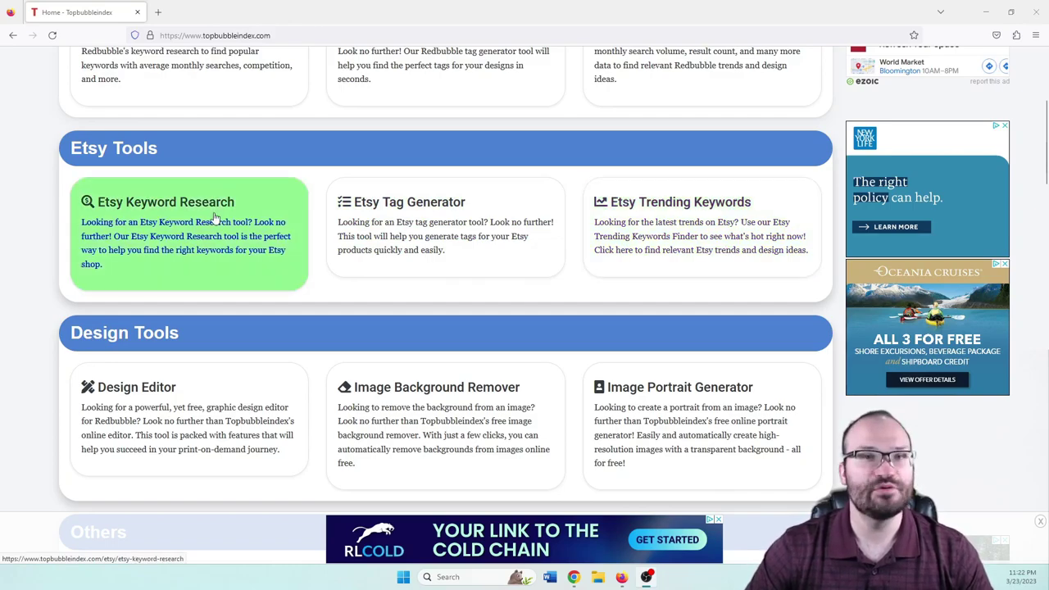
{"action": "left_click", "coordinate": [771, 235]}
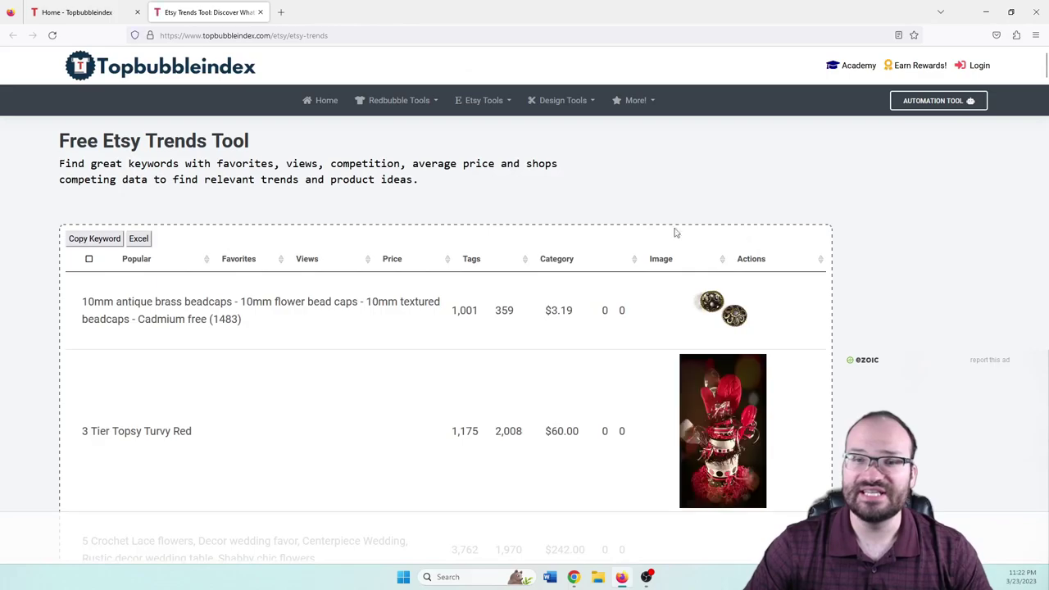
{"action": "scroll", "coordinate": [628, 230], "scroll_direction": "down", "scroll_amount": 3}
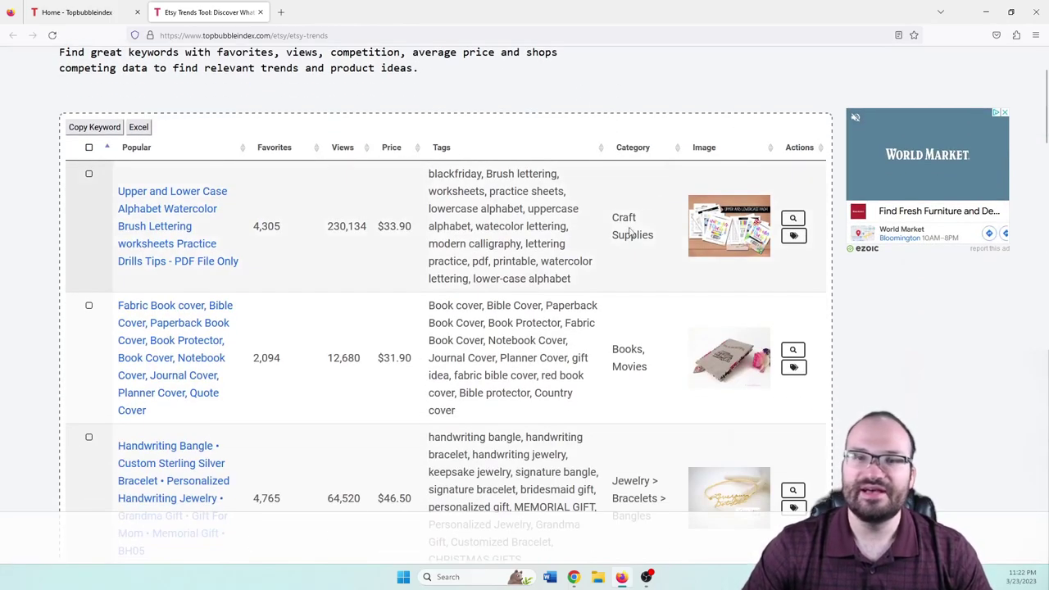
{"action": "scroll", "coordinate": [529, 283], "scroll_direction": "down", "scroll_amount": 2}
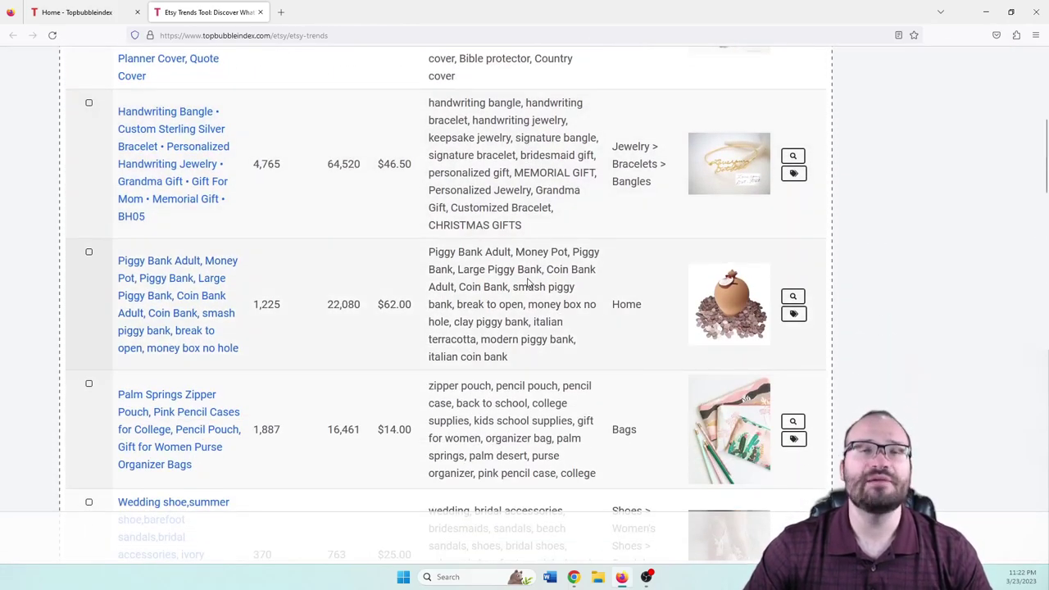
{"action": "scroll", "coordinate": [529, 283], "scroll_direction": "down", "scroll_amount": 1}
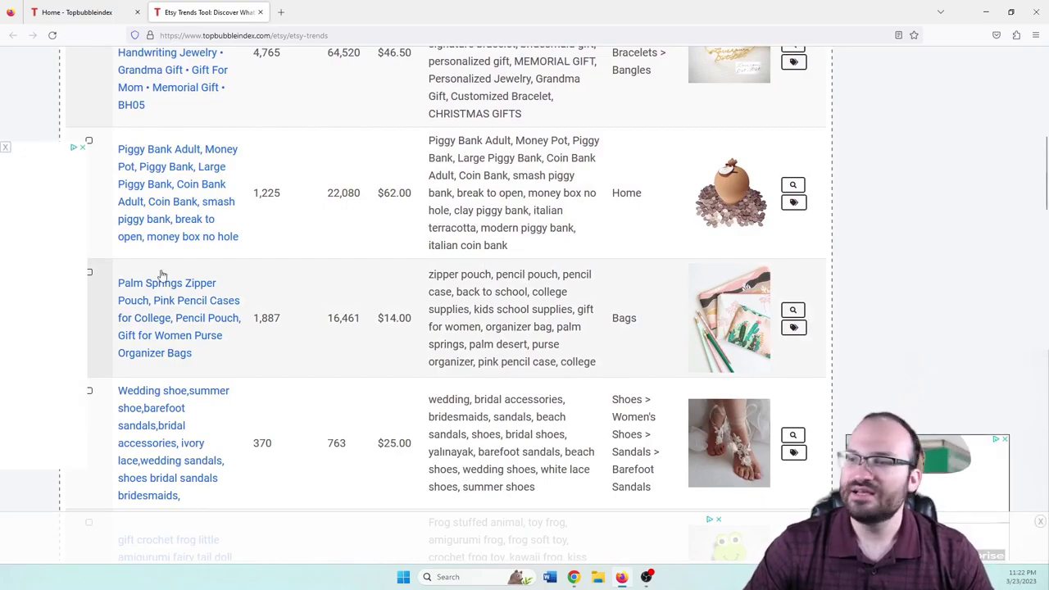
{"action": "scroll", "coordinate": [163, 275], "scroll_direction": "down", "scroll_amount": 2}
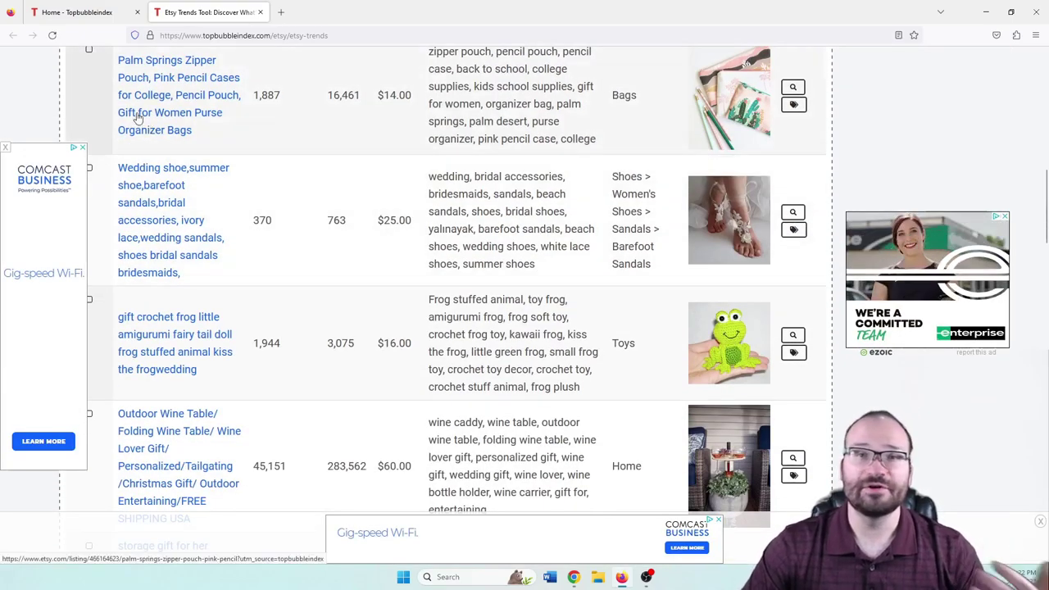
{"action": "left_click", "coordinate": [261, 11]}
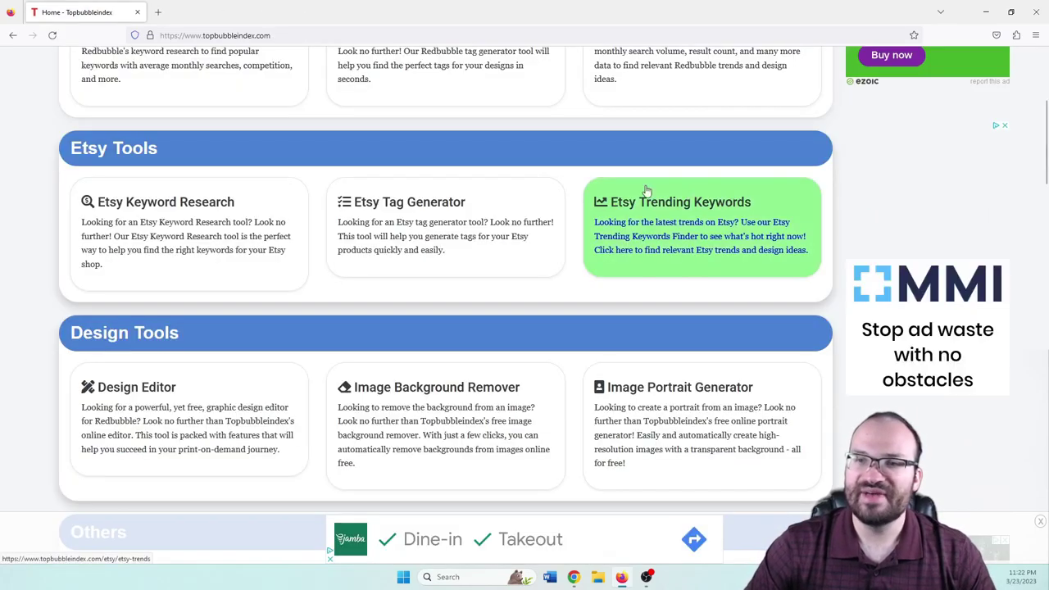
- Open the Etsy Tag Generator and generate tags for the keyword "dog lovers"
{"action": "left_click", "coordinate": [419, 237]}
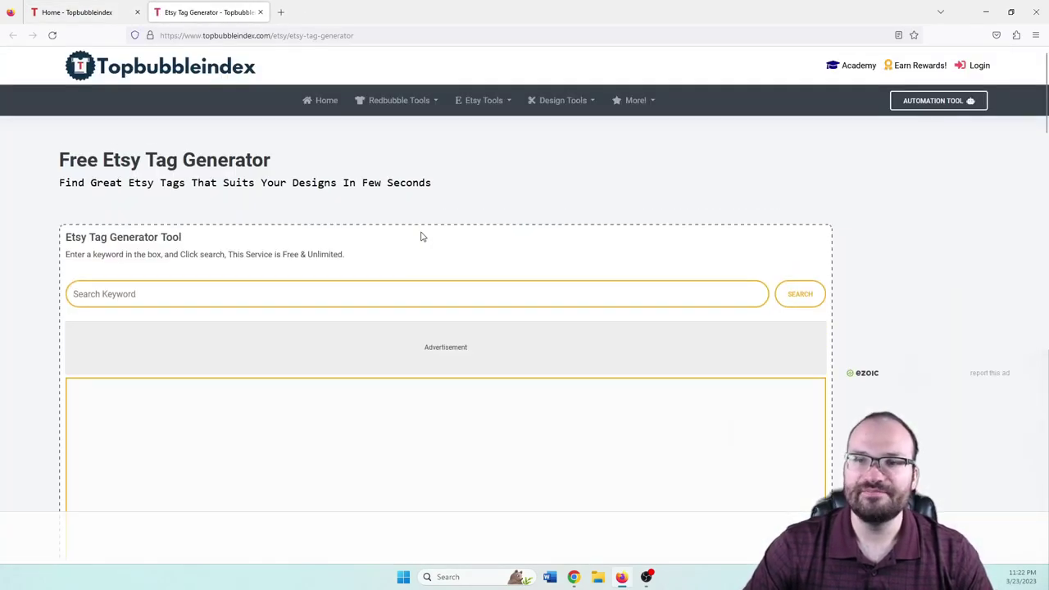
{"action": "left_click", "coordinate": [156, 302]}
{"action": "type", "text": "dog lovers"}
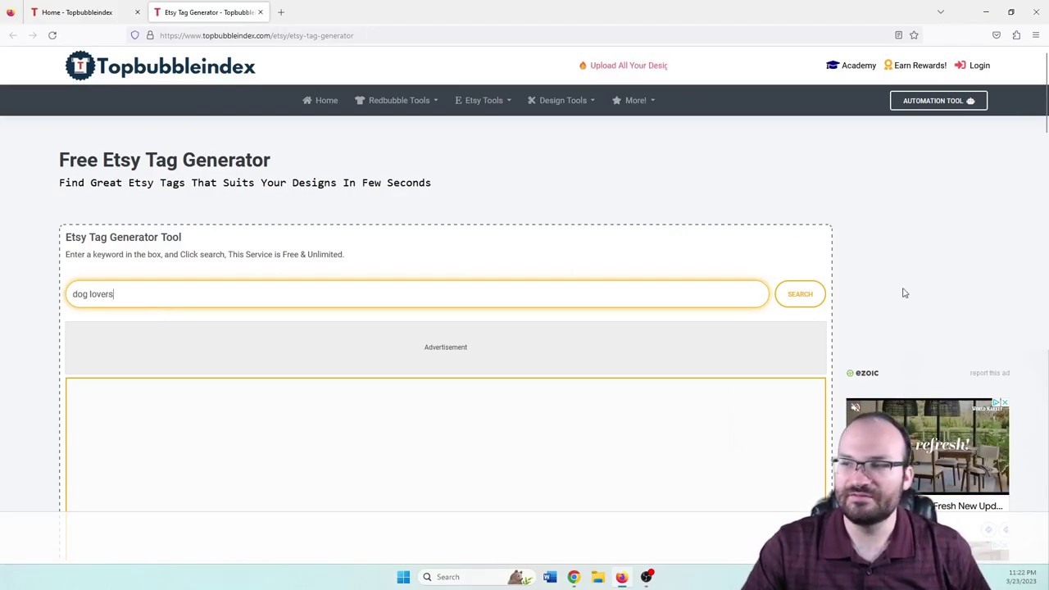
{"action": "key", "text": "Return"}
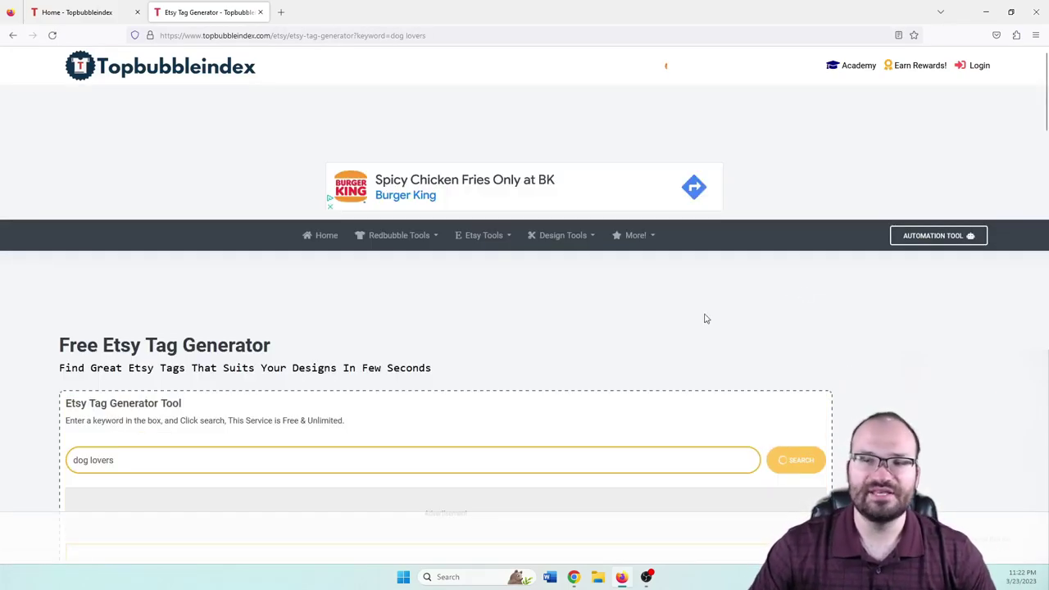
- Review the full list of Etsy tags generated for "dog lovers" and close the tag generator page
{"action": "scroll", "coordinate": [537, 302], "scroll_direction": "down", "scroll_amount": 3}
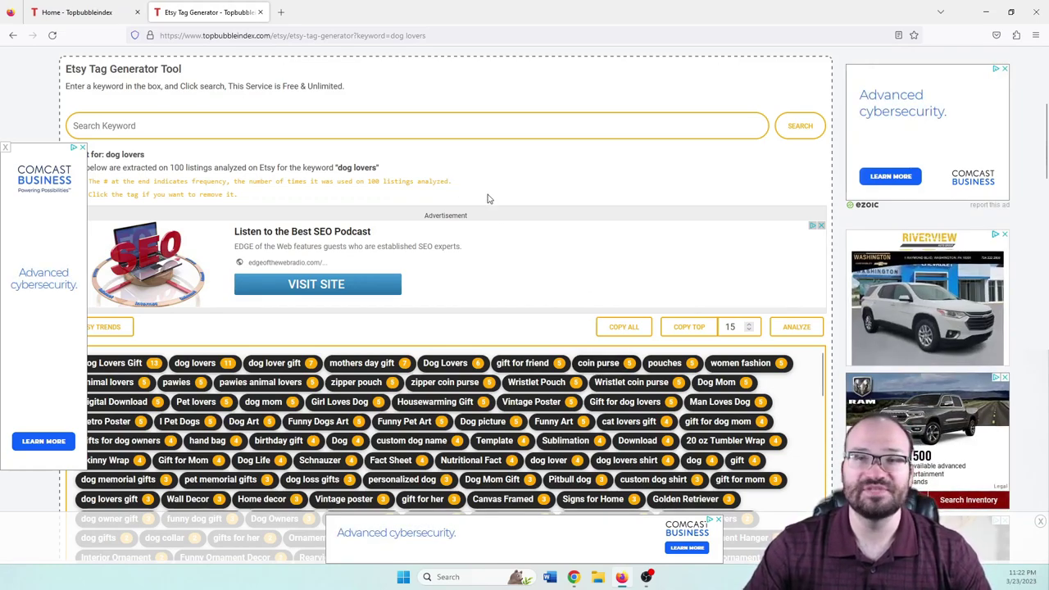
{"action": "scroll", "coordinate": [550, 194], "scroll_direction": "down", "scroll_amount": 3}
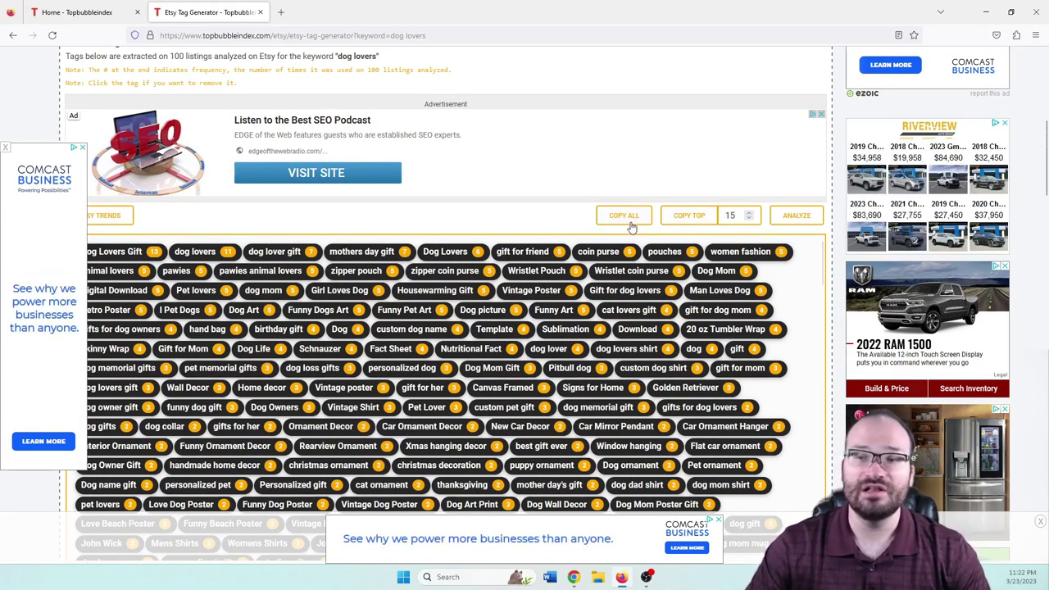
{"action": "scroll", "coordinate": [631, 228], "scroll_direction": "down", "scroll_amount": 5}
{"action": "scroll", "coordinate": [533, 190], "scroll_direction": "down", "scroll_amount": 5}
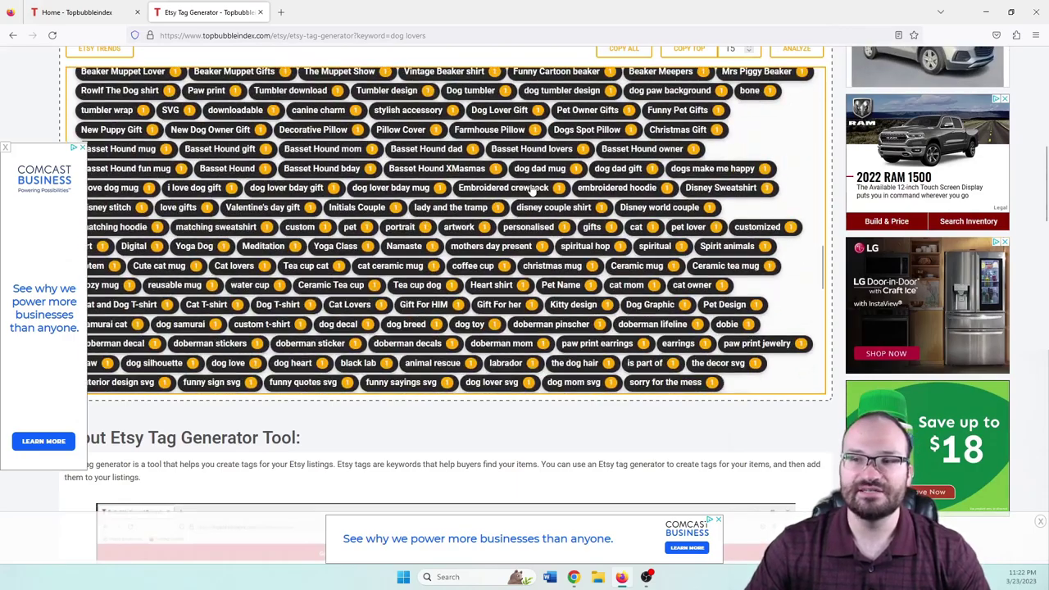
{"action": "scroll", "coordinate": [533, 191], "scroll_direction": "down", "scroll_amount": 5}
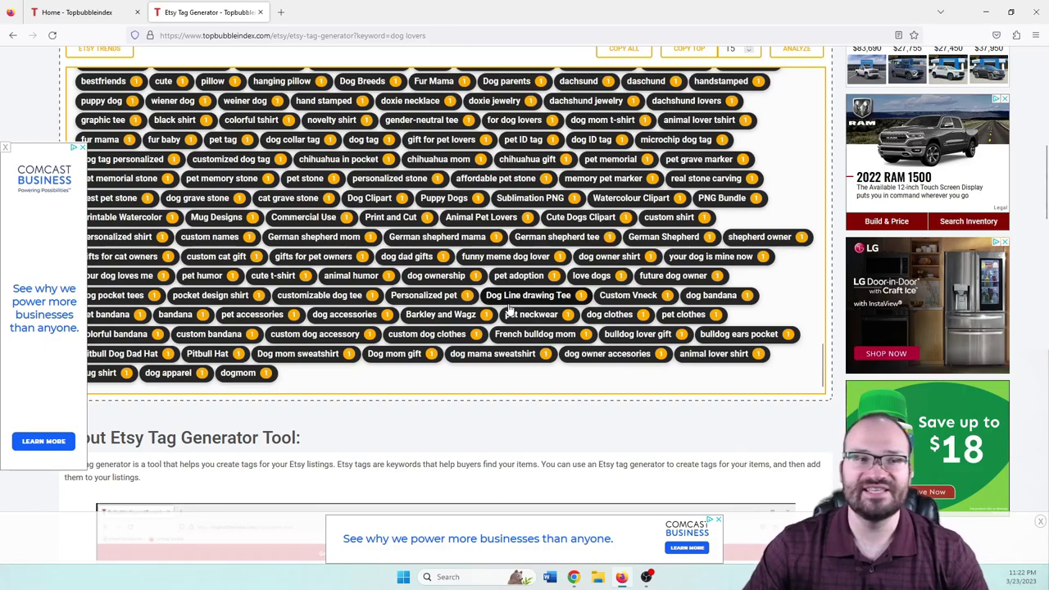
{"action": "left_click", "coordinate": [259, 12]}
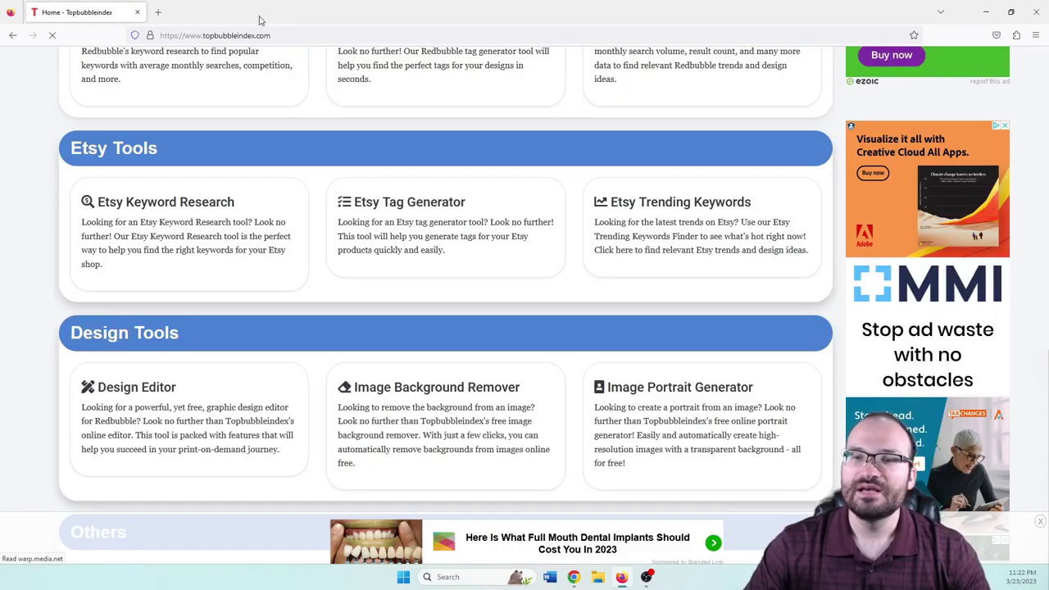
- Look over the Design Tools and Others sections on the home page and return to the Redbubble Tools overview
{"action": "scroll", "coordinate": [266, 287], "scroll_direction": "down", "scroll_amount": 3}
{"action": "scroll", "coordinate": [265, 298], "scroll_direction": "down", "scroll_amount": 1}
{"action": "scroll", "coordinate": [275, 283], "scroll_direction": "up", "scroll_amount": 1}
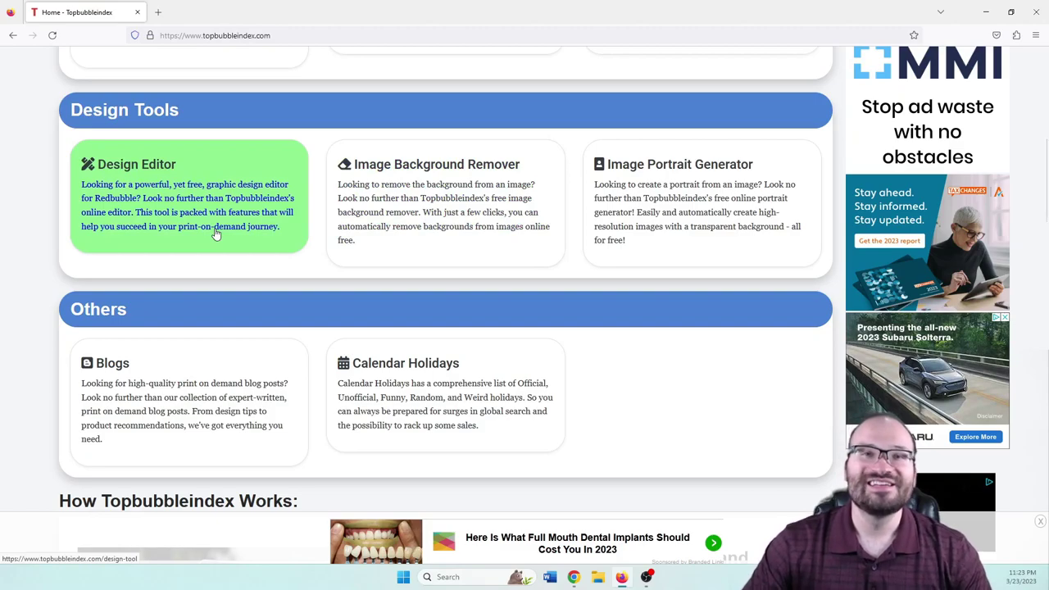
{"action": "scroll", "coordinate": [215, 235], "scroll_direction": "up", "scroll_amount": 10}
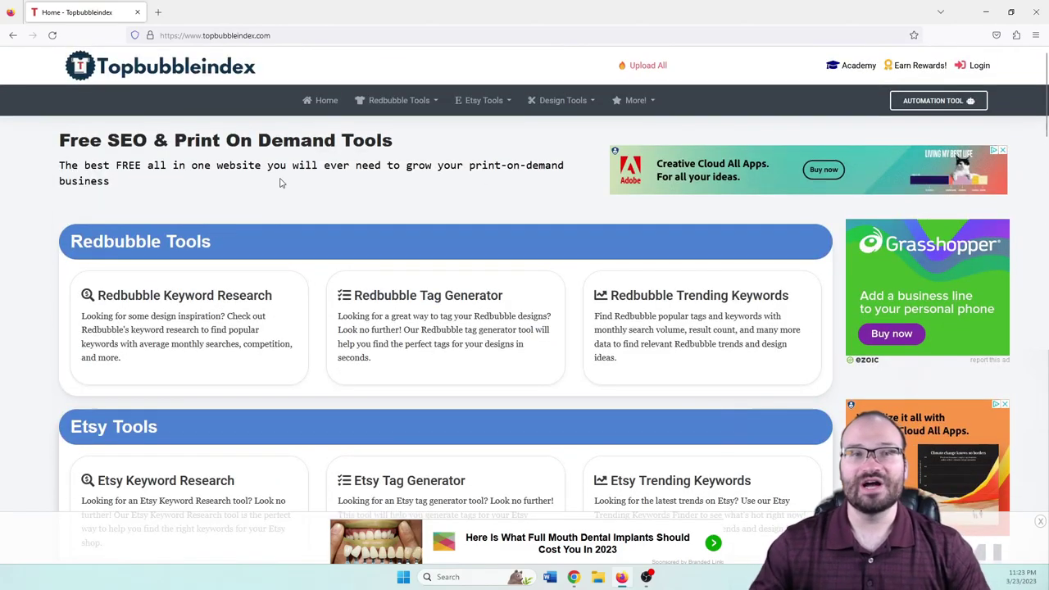